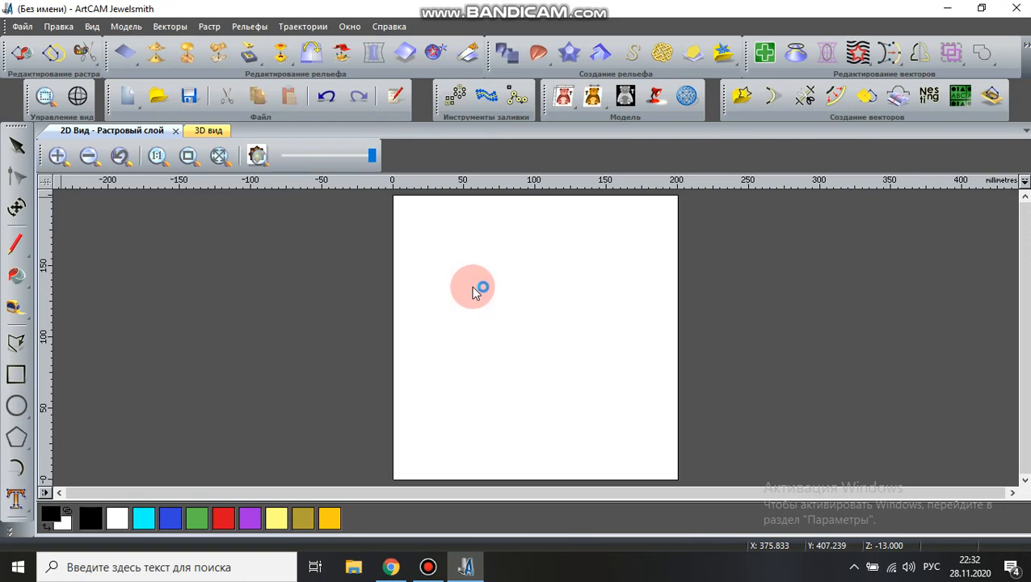
- Set the model's zero point at its centre pixel (Центральный пиксел) with X, Y and Z at 0
click(126, 26)
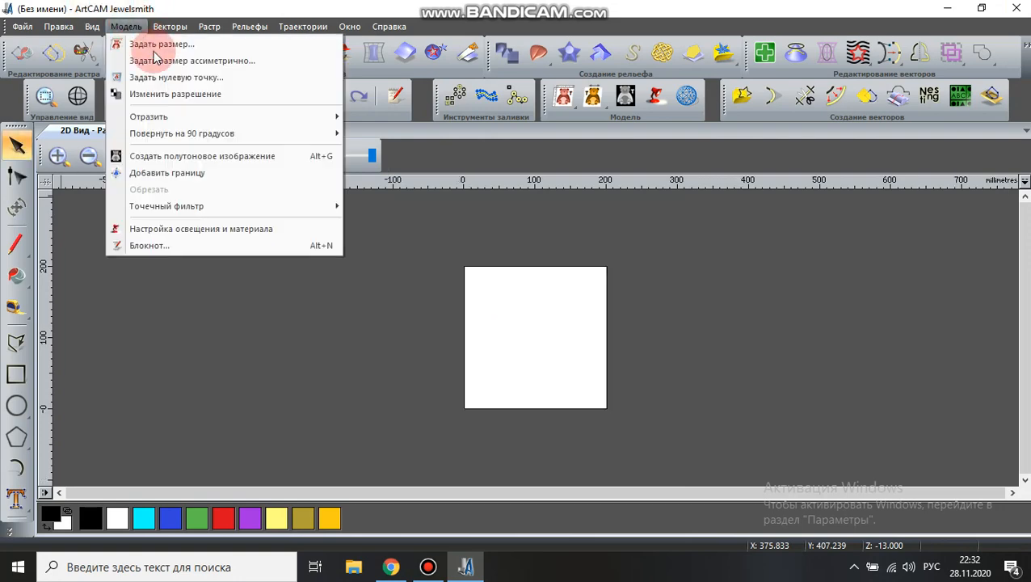
click(154, 77)
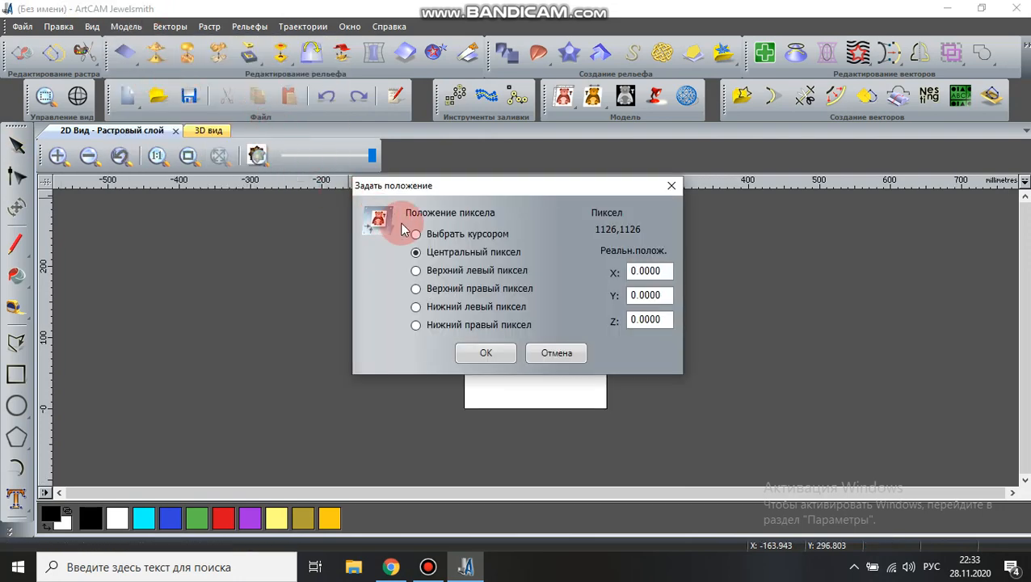
click(486, 353)
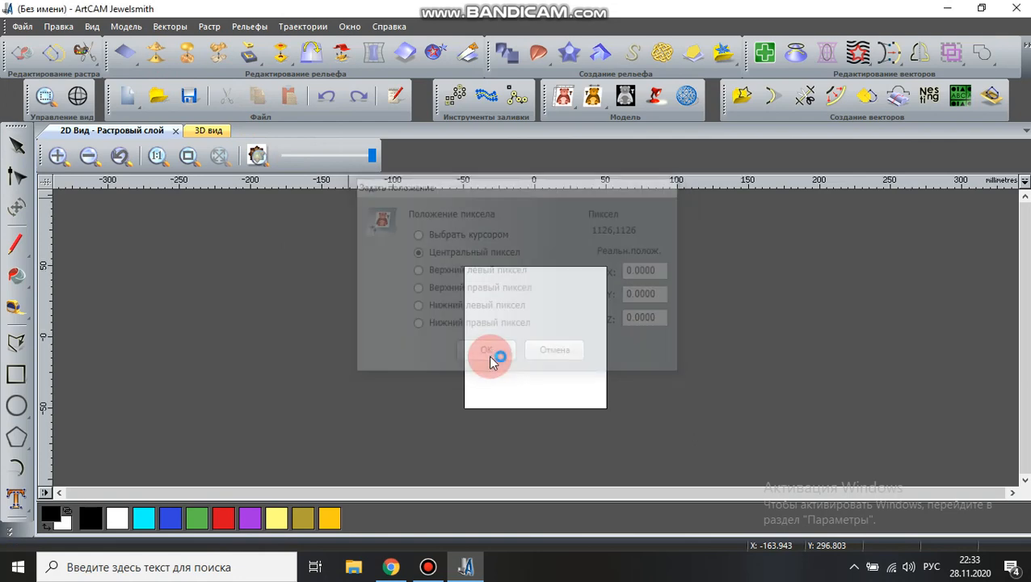
- Show the model in the 3D view and import the 3D model file 01-byk_v_podkove as a relief
click(217, 131)
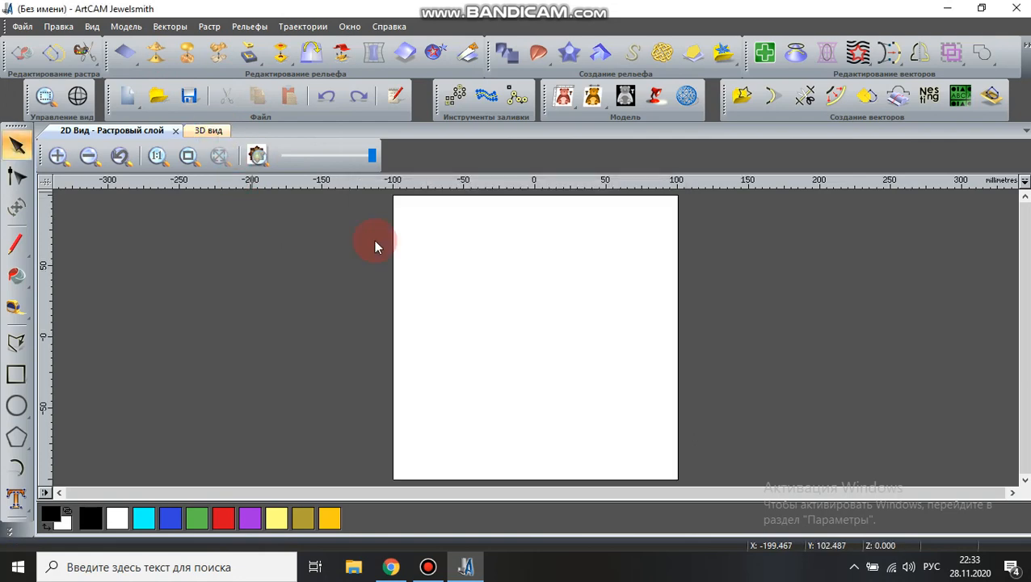
scroll(523, 321, up, 3)
scroll(524, 329, down, 5)
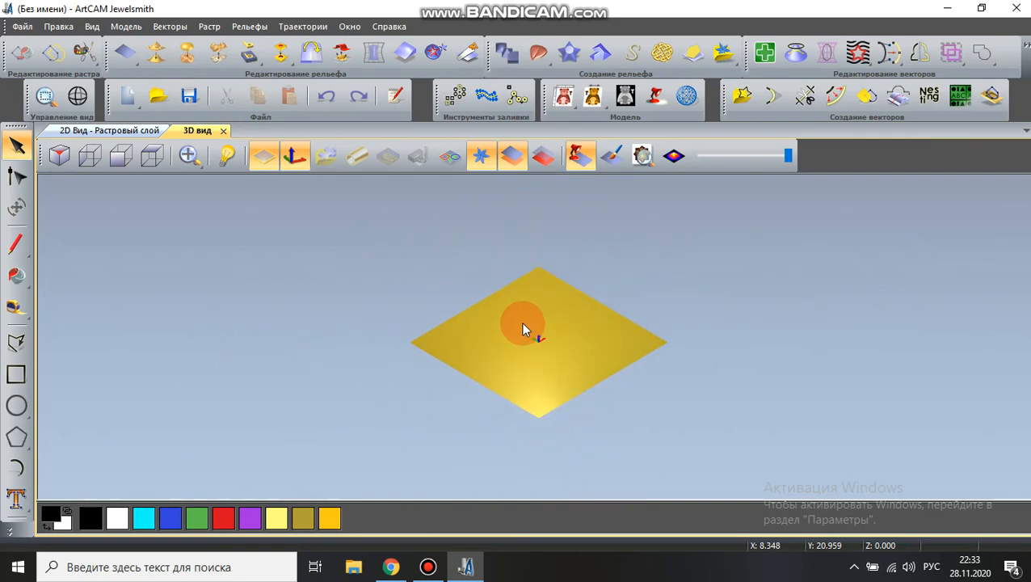
click(302, 26)
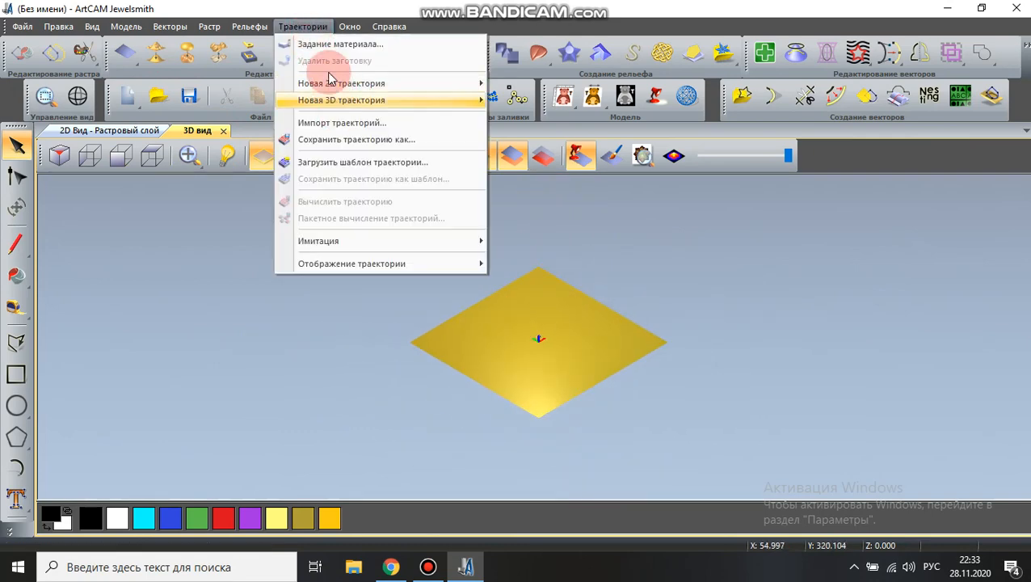
mouse_move(259, 27)
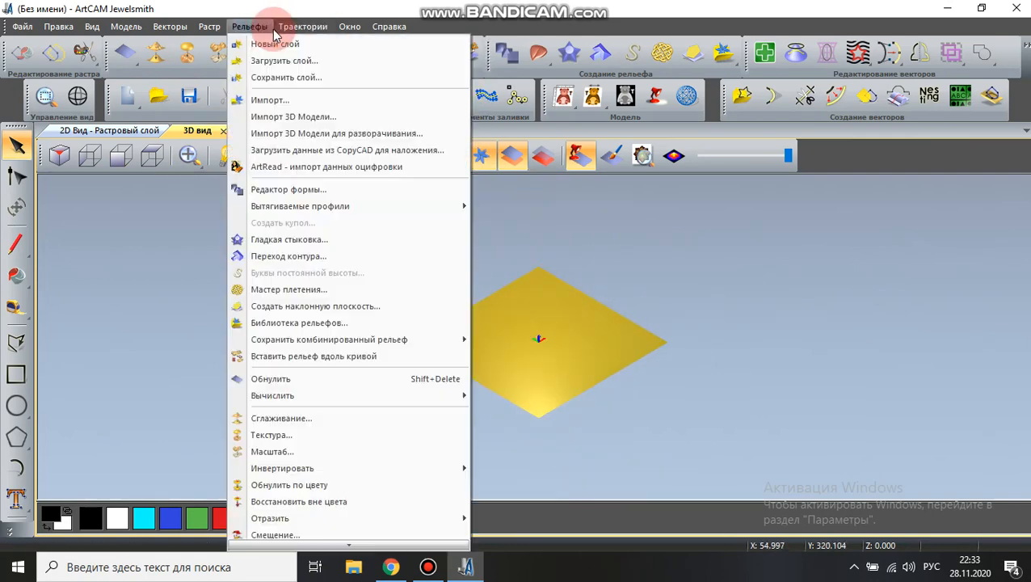
click(307, 116)
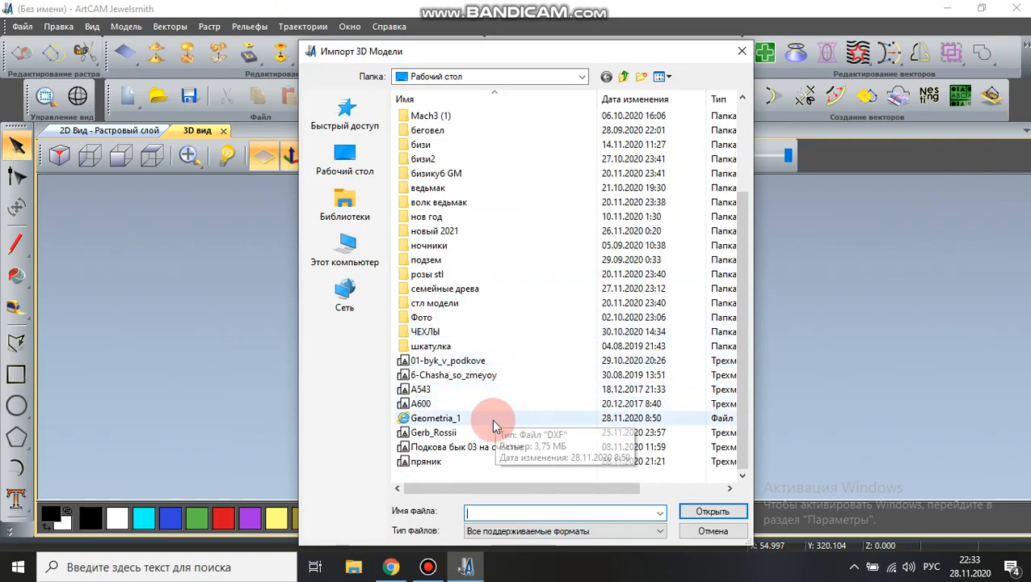
click(490, 361)
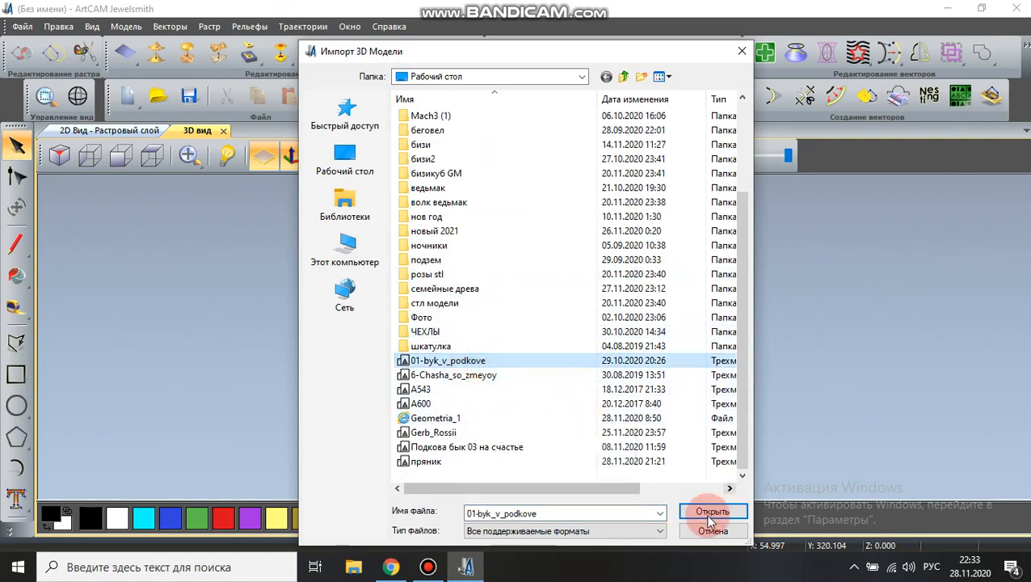
click(708, 515)
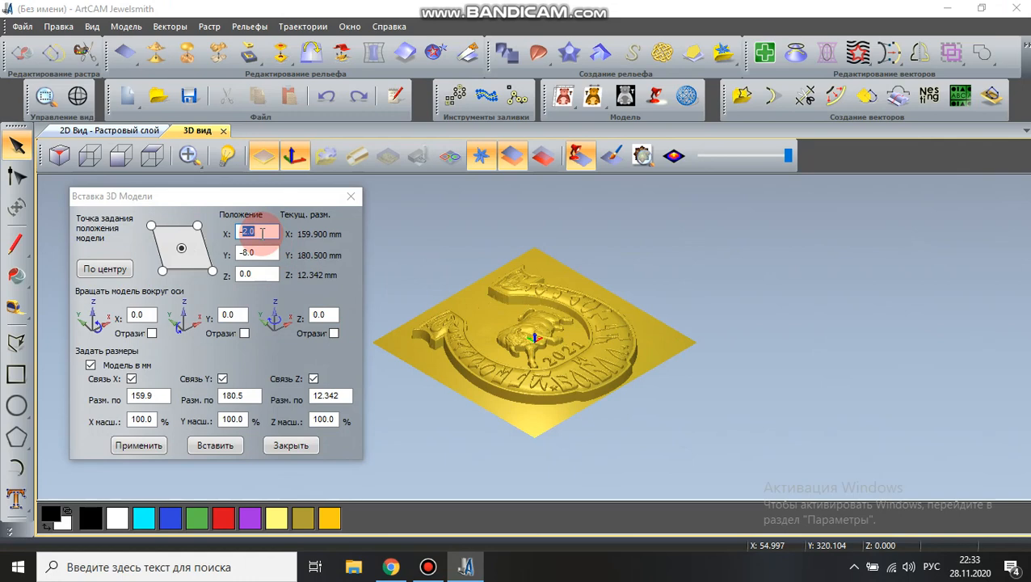
- Set the imported horseshoe model's X and Y positions to 0 and apply them
text(0)
click(142, 443)
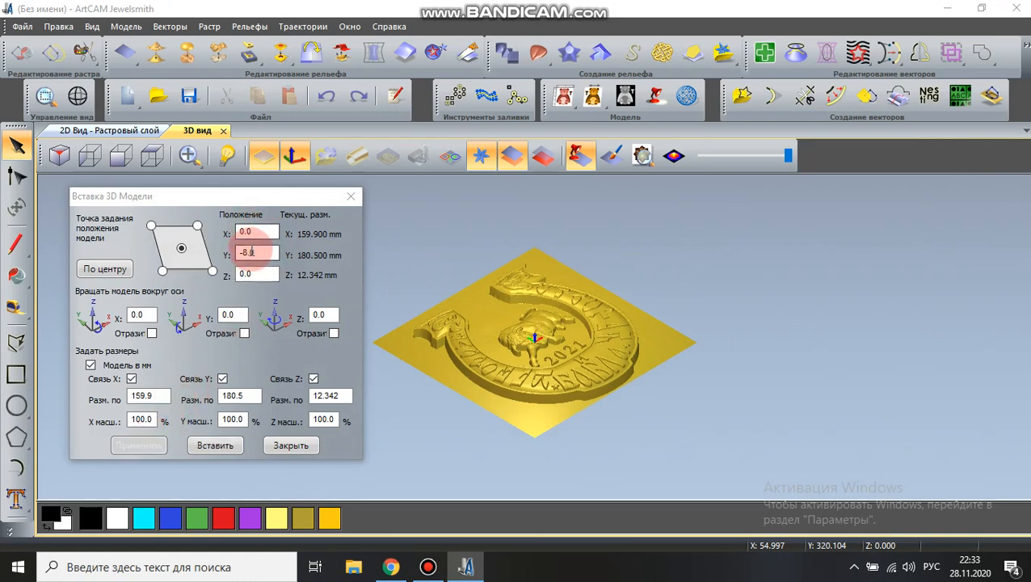
text(0)
click(139, 446)
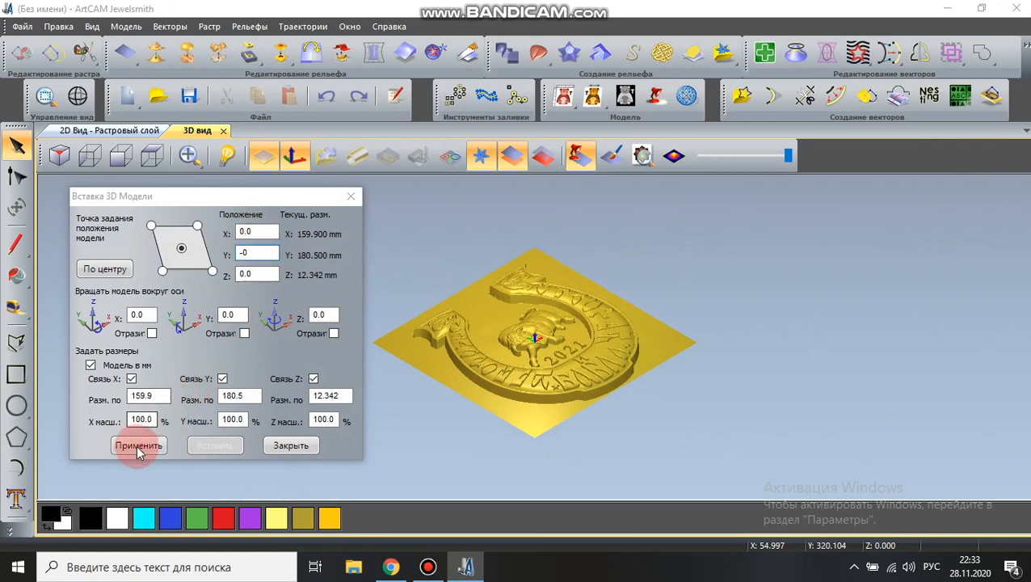
- Unlink the Z dimension of the imported model, set its Z size to 15 mm and apply it
click(314, 380)
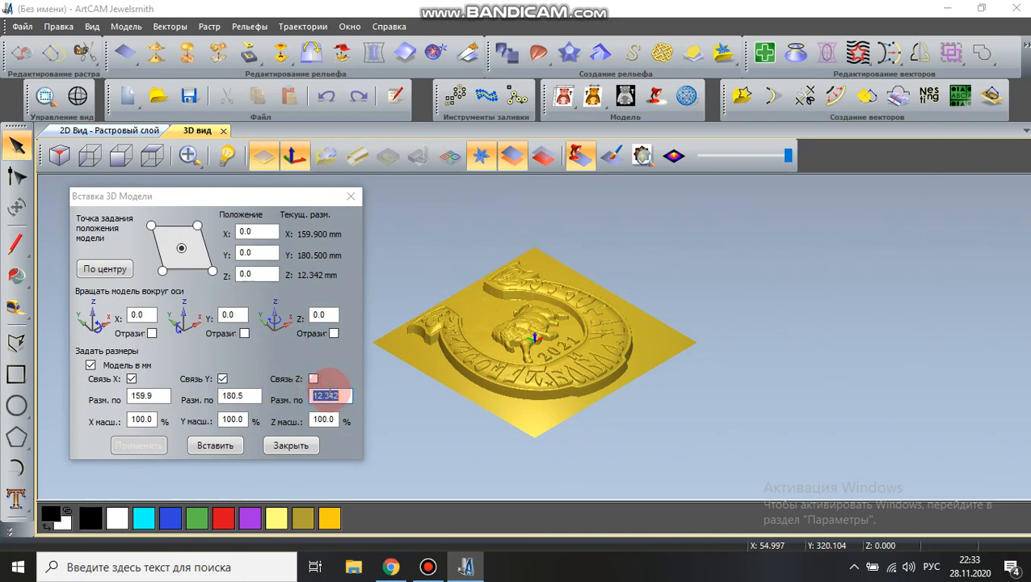
text(15)
click(151, 445)
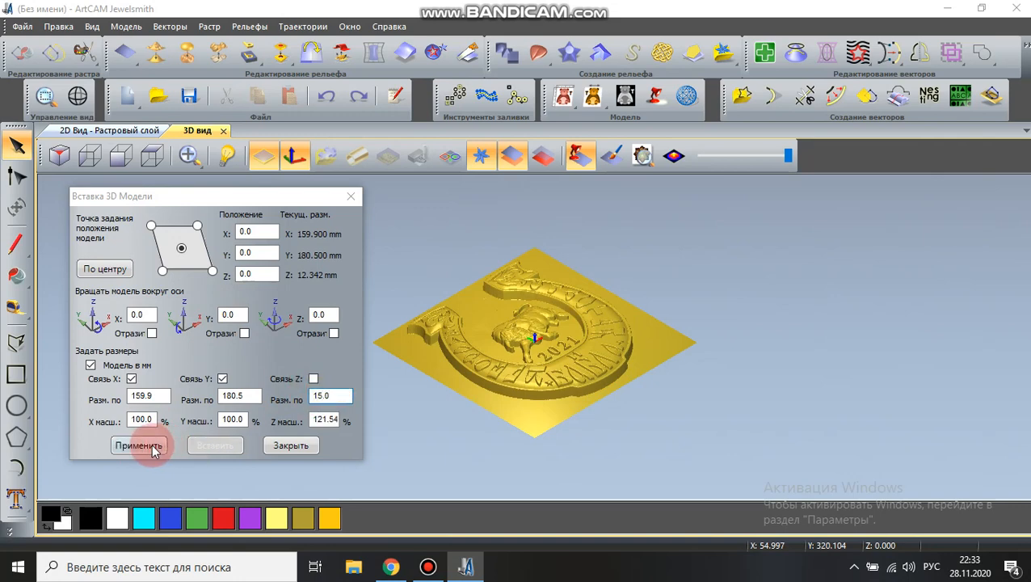
- Set the model's Z position to 0, apply it, paste the model into the relief and close the import dialog
click(262, 275)
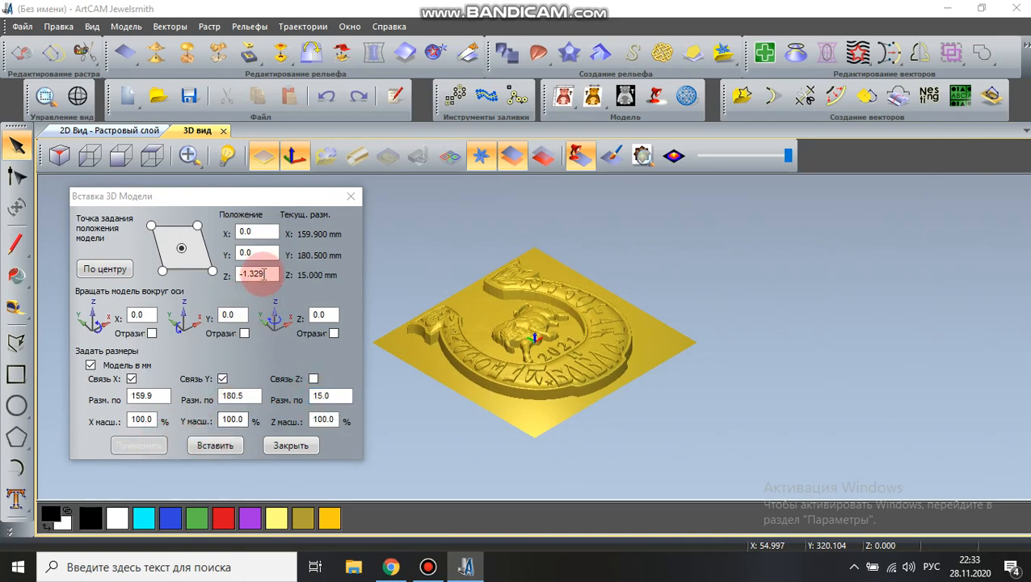
text(0)
click(142, 447)
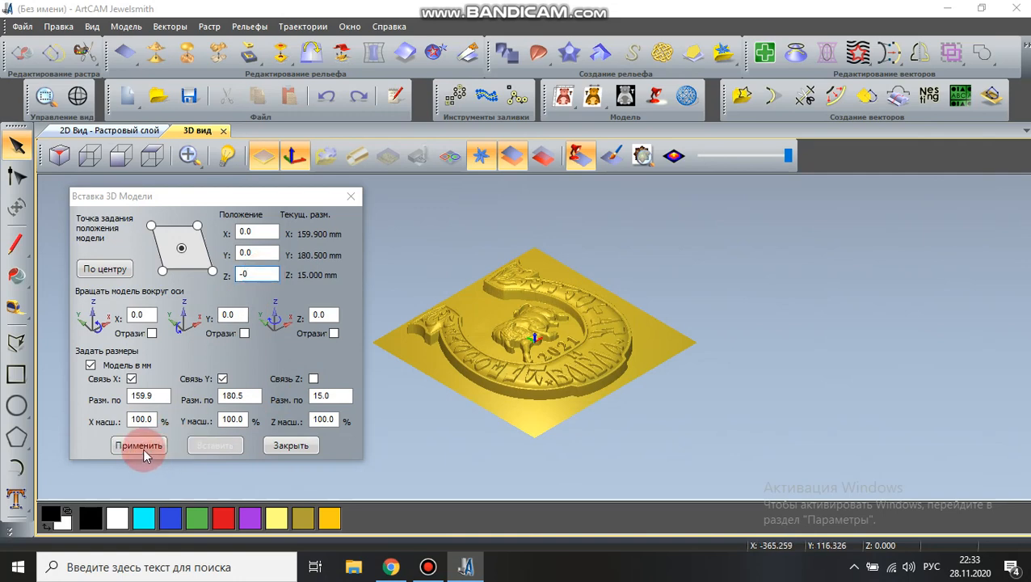
click(215, 445)
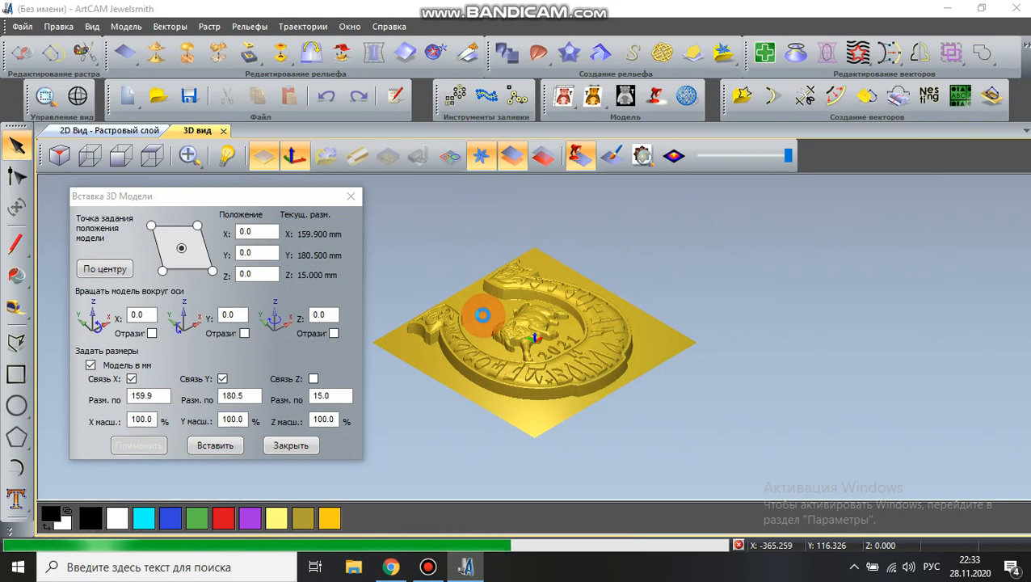
click(357, 202)
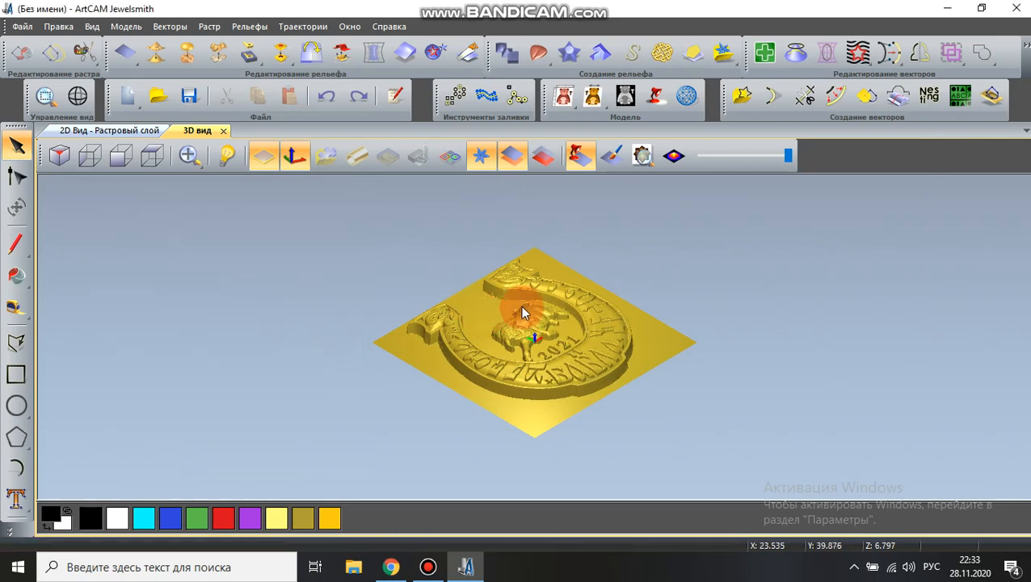
- Define the material block for the relief with a stock height of 20 mm
drag(525, 308, 483, 396)
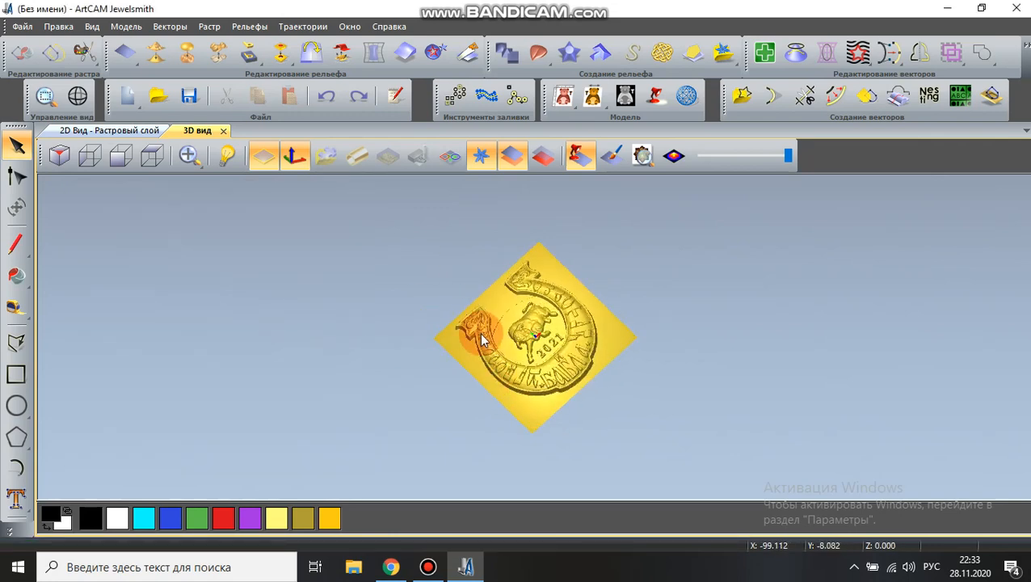
scroll(482, 333, up, 5)
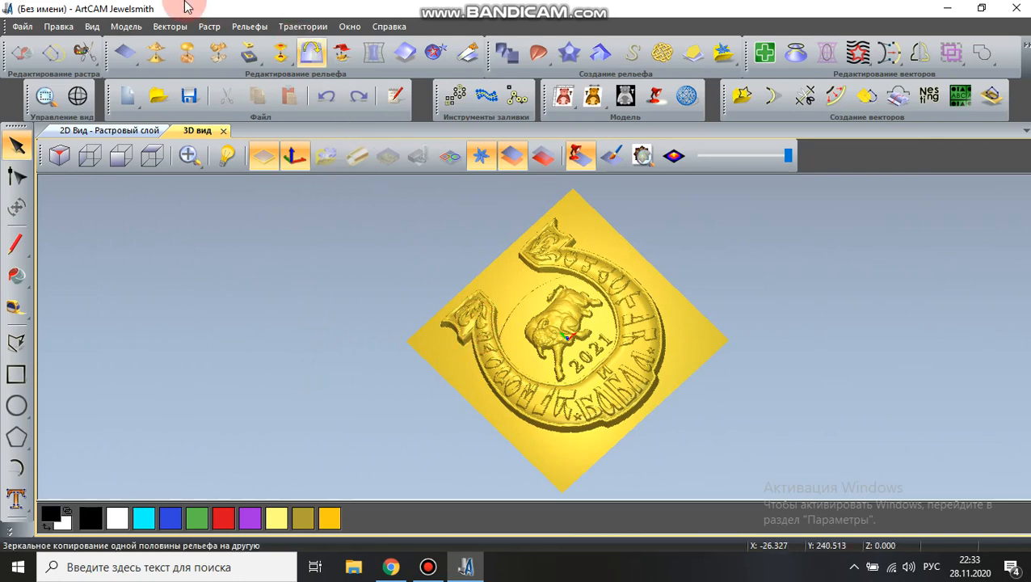
click(250, 26)
mouse_move(303, 27)
click(308, 45)
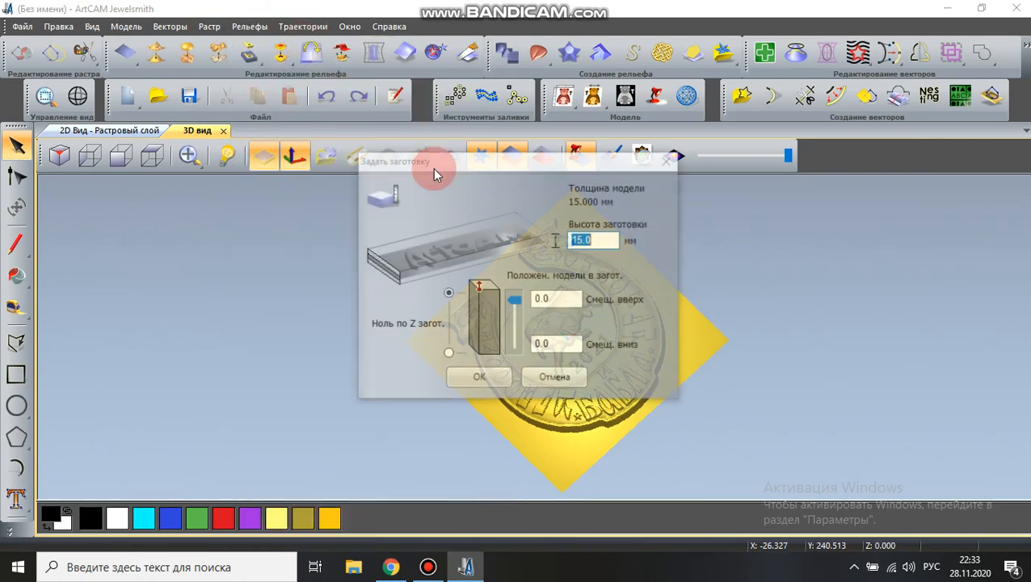
text(20)
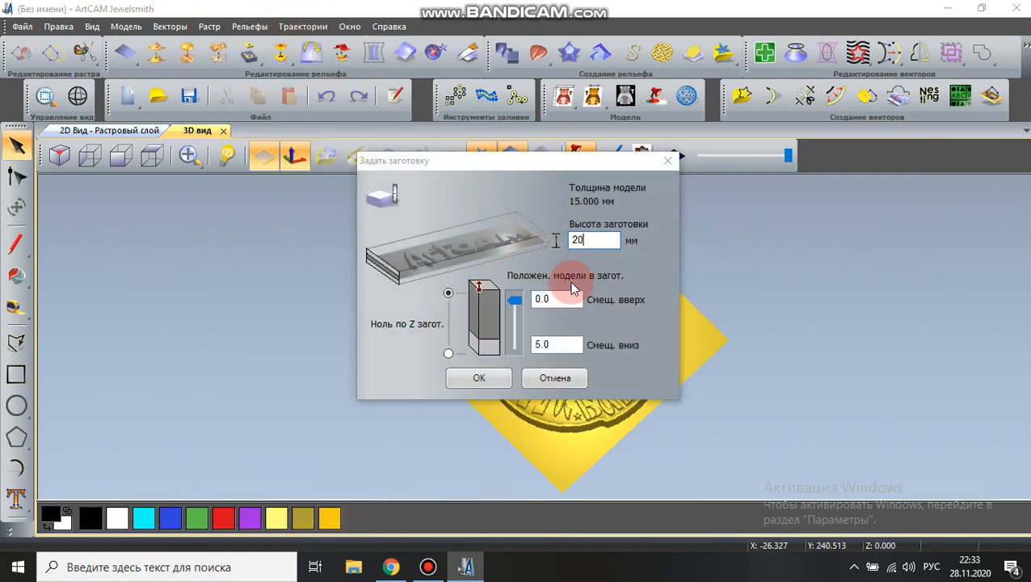
click(473, 379)
- Start a 3D relief machining toolpath (Обработка Рельефа) for the whole relief and assign the "3мм концевая" end mill as the roughing tool
drag(527, 340, 415, 350)
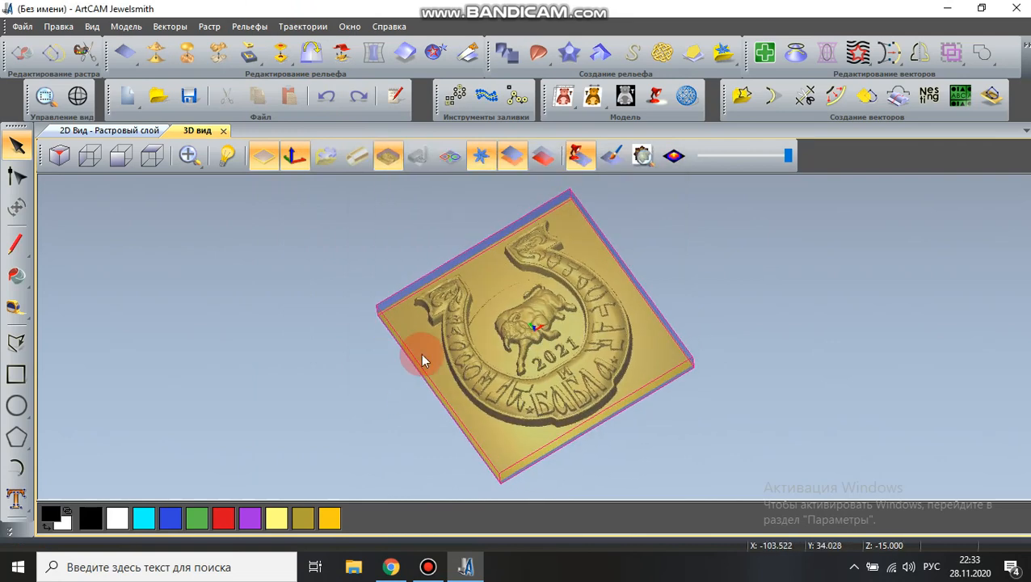
drag(462, 313, 312, 42)
click(307, 22)
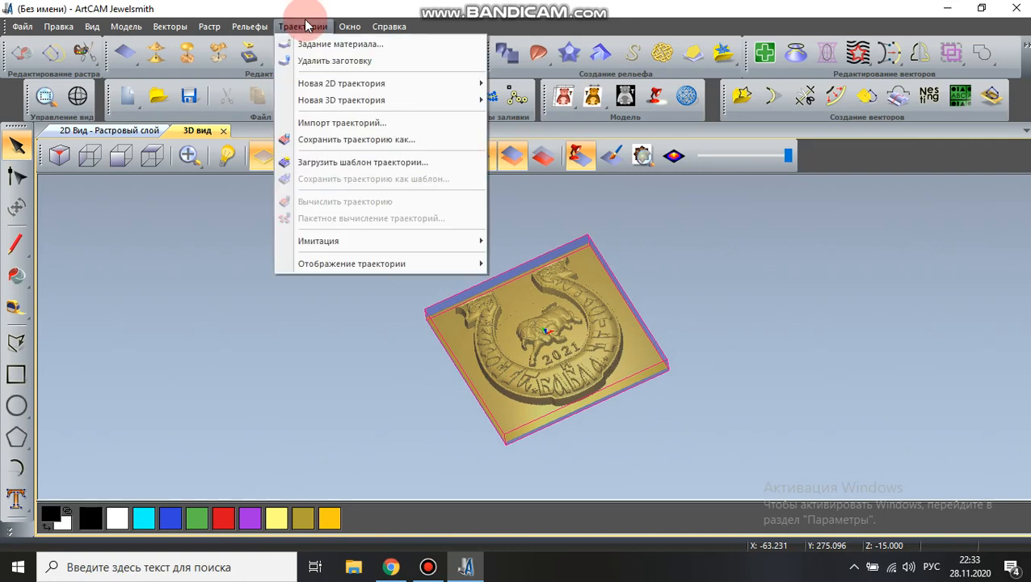
mouse_move(334, 100)
click(552, 103)
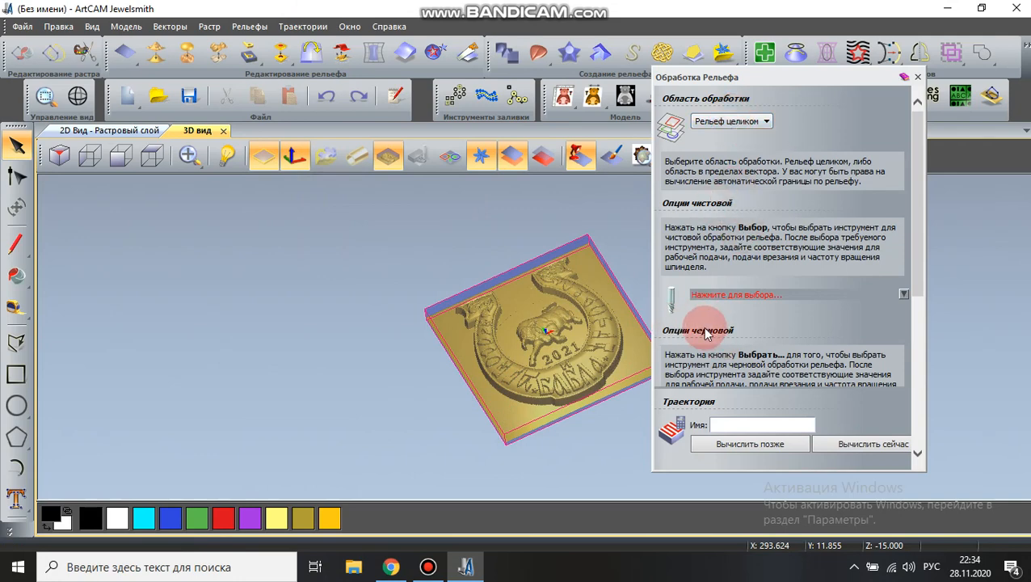
scroll(723, 331, down, 3)
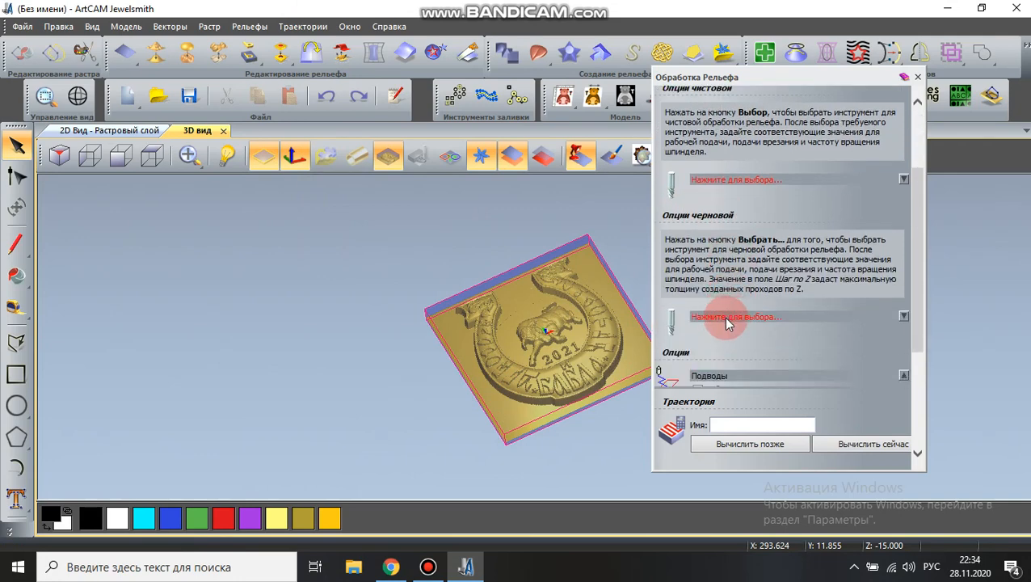
click(728, 324)
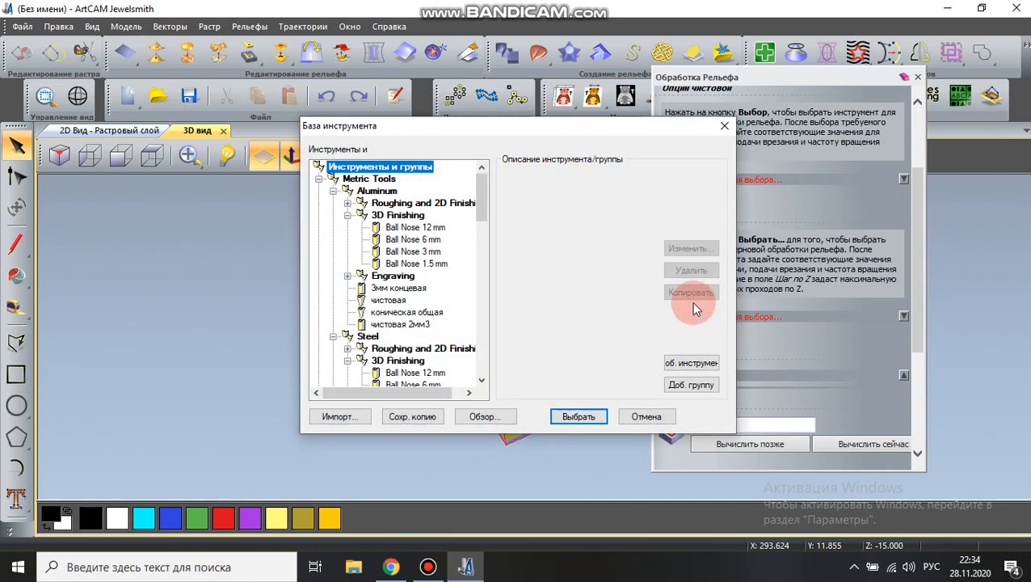
click(422, 294)
click(695, 251)
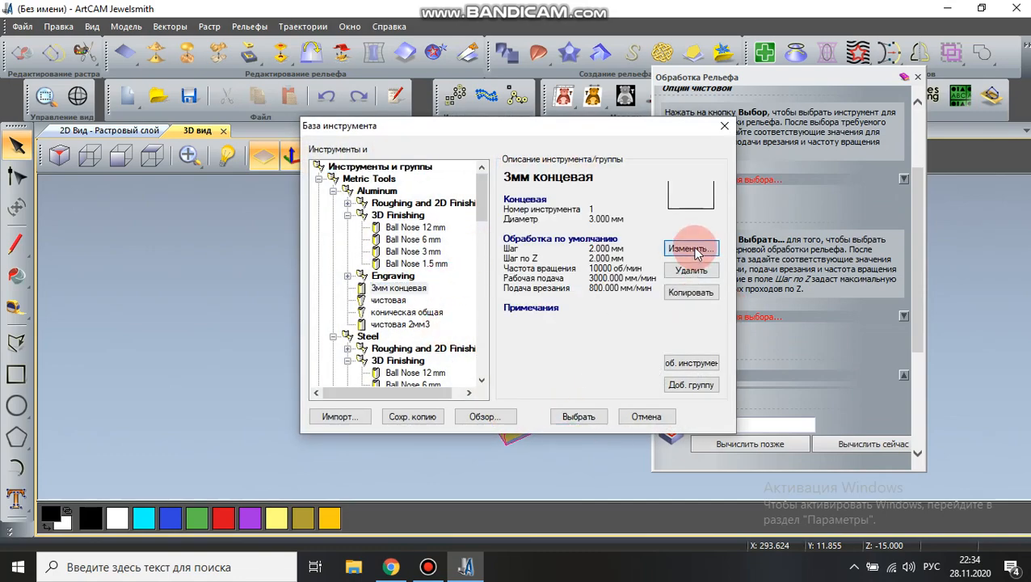
click(364, 418)
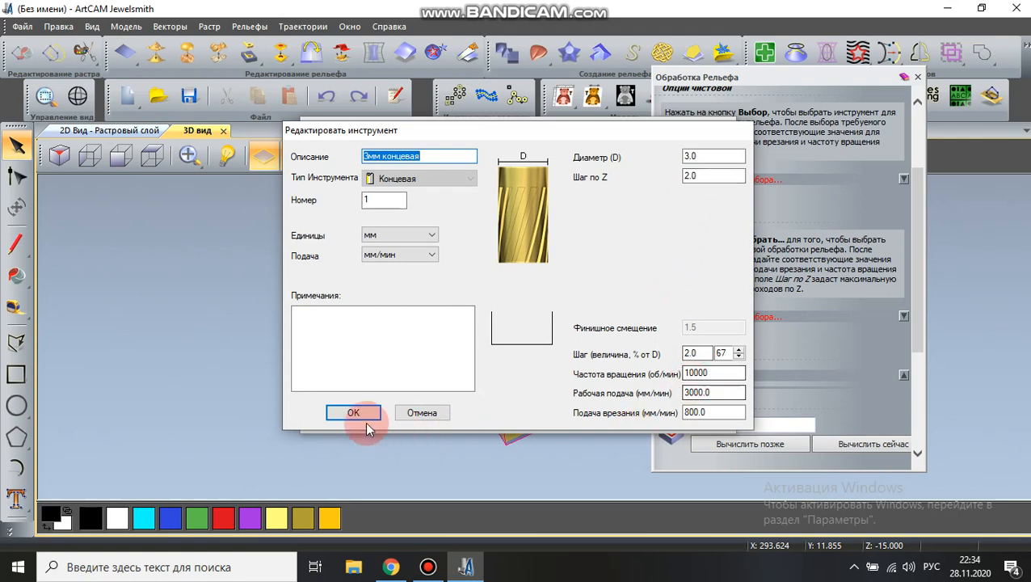
click(573, 416)
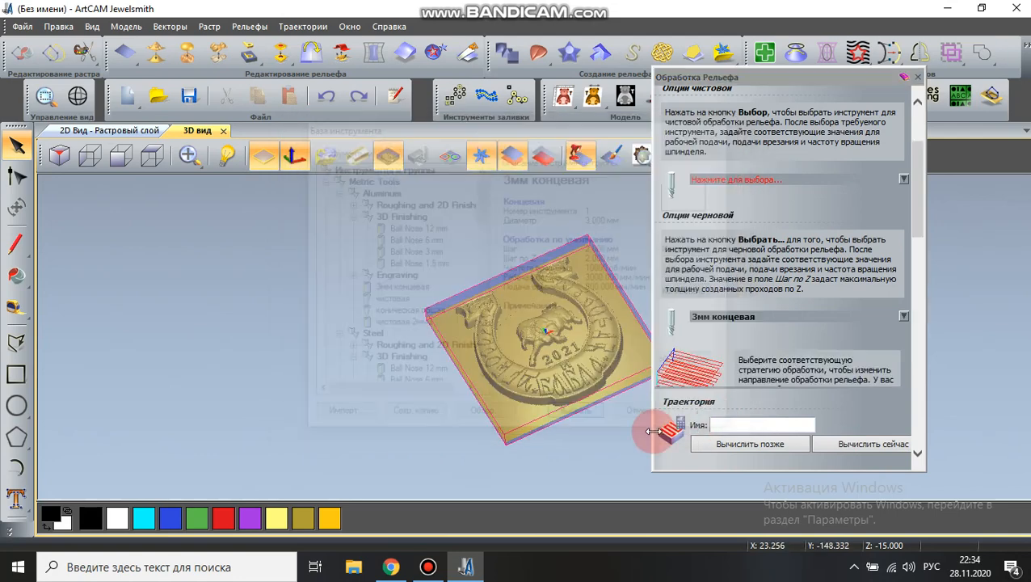
click(723, 420)
text(7)
click(856, 446)
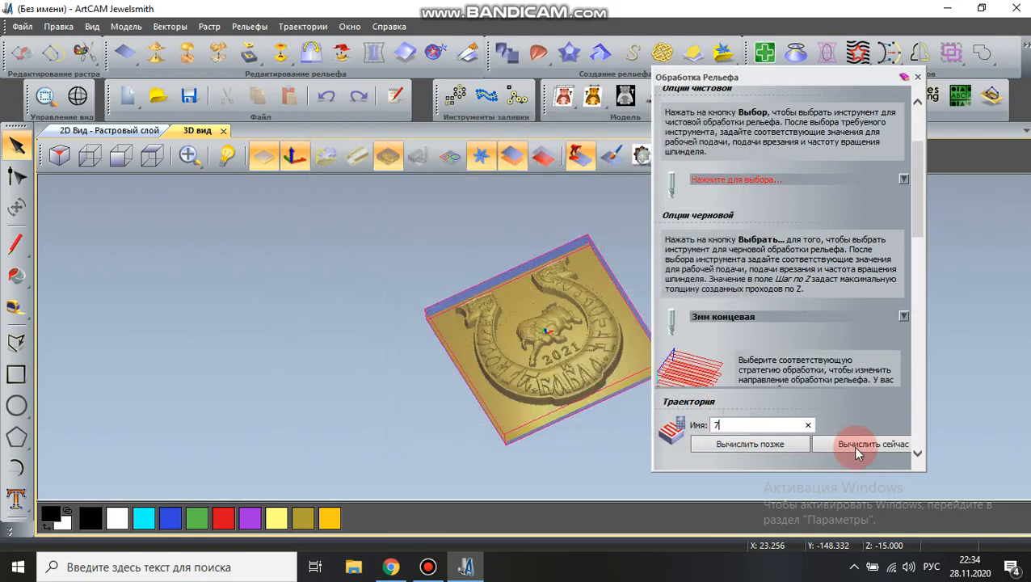
text(777777777777)
click(853, 445)
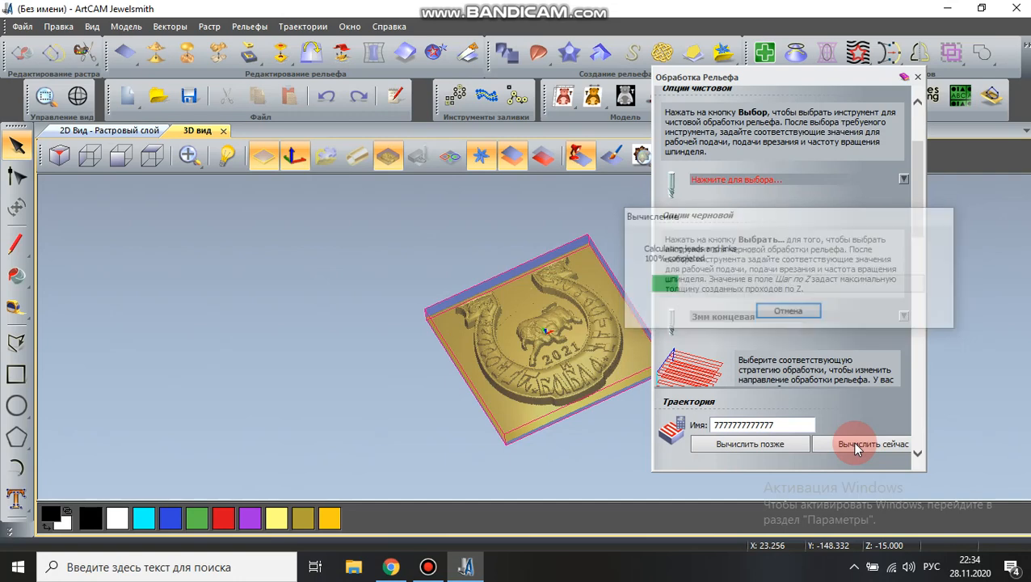
click(918, 78)
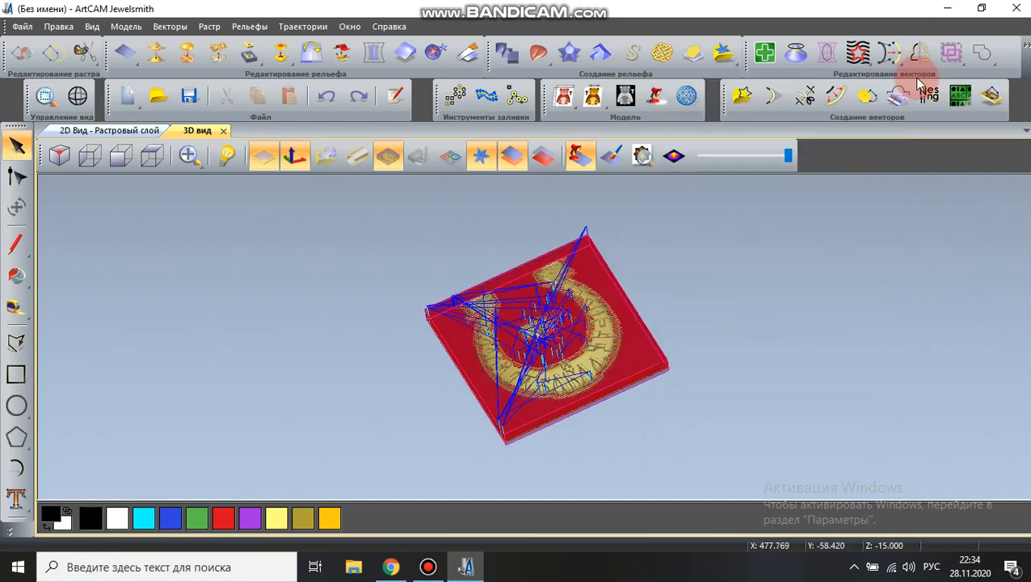
- Set up a simulation of the roughing toolpath for the whole model at medium (Средняя) resolution and play it at normal speed
click(303, 26)
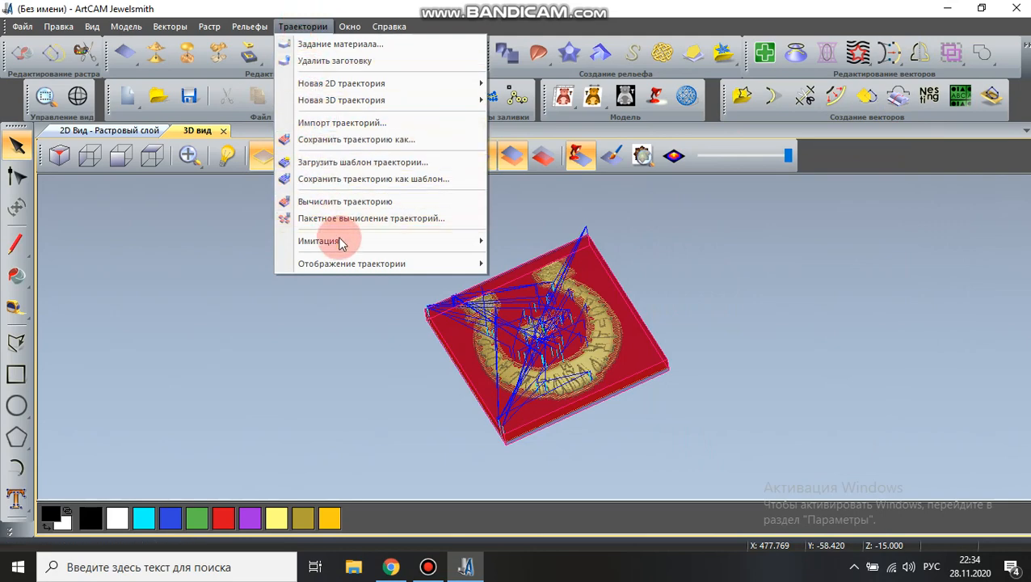
mouse_move(340, 243)
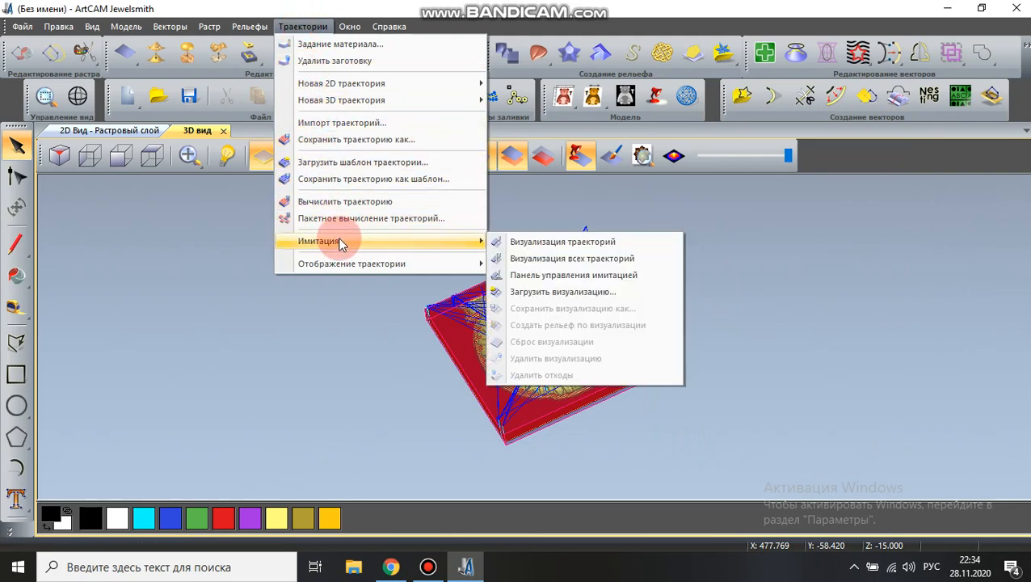
click(539, 276)
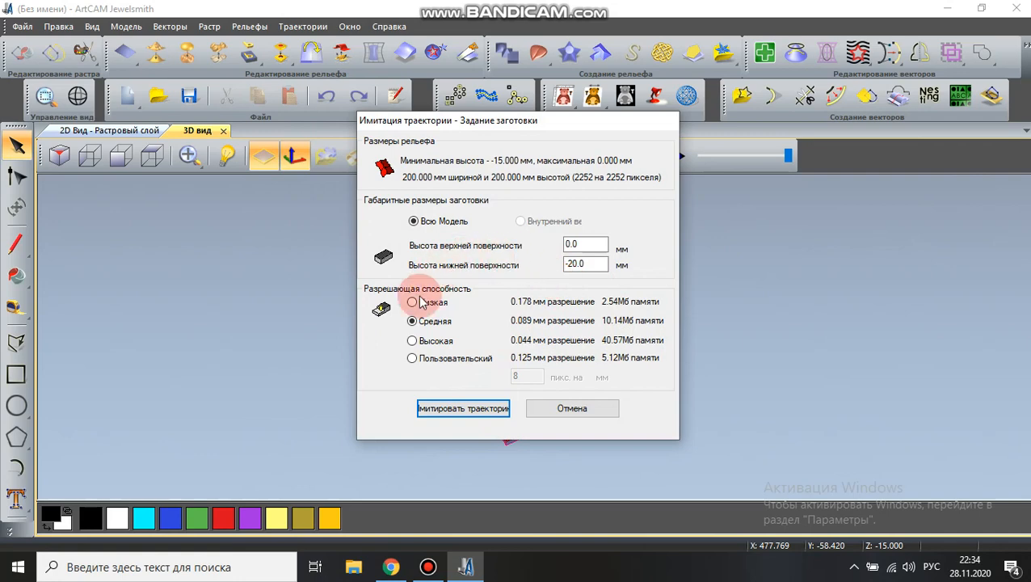
click(424, 408)
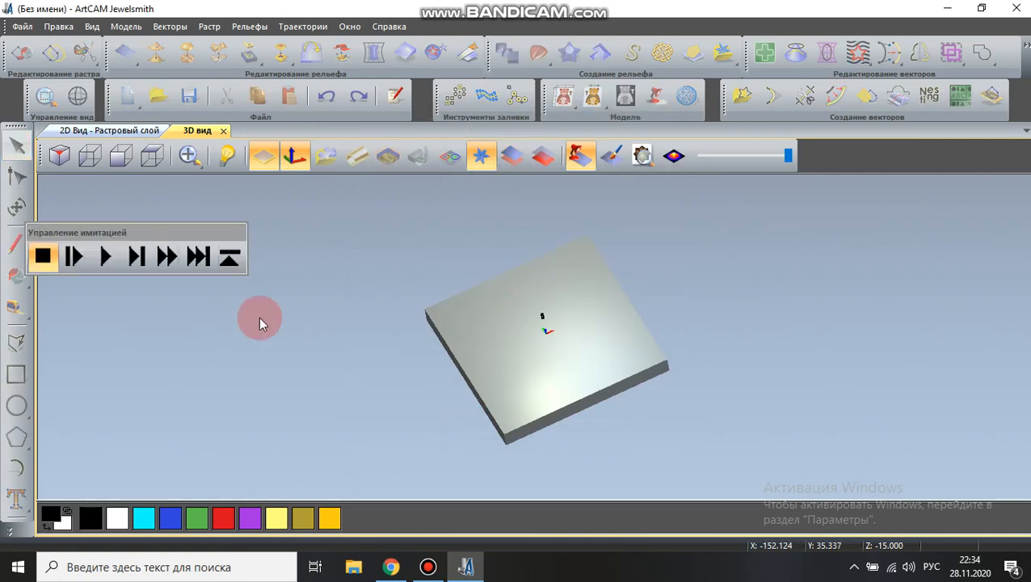
click(103, 257)
scroll(470, 350, up, 3)
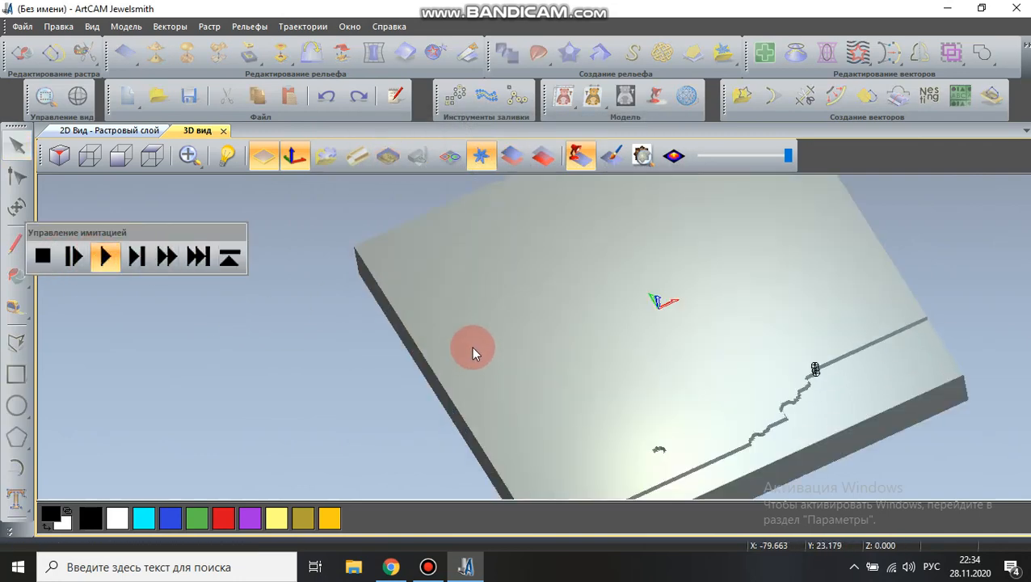
scroll(472, 344, down, 3)
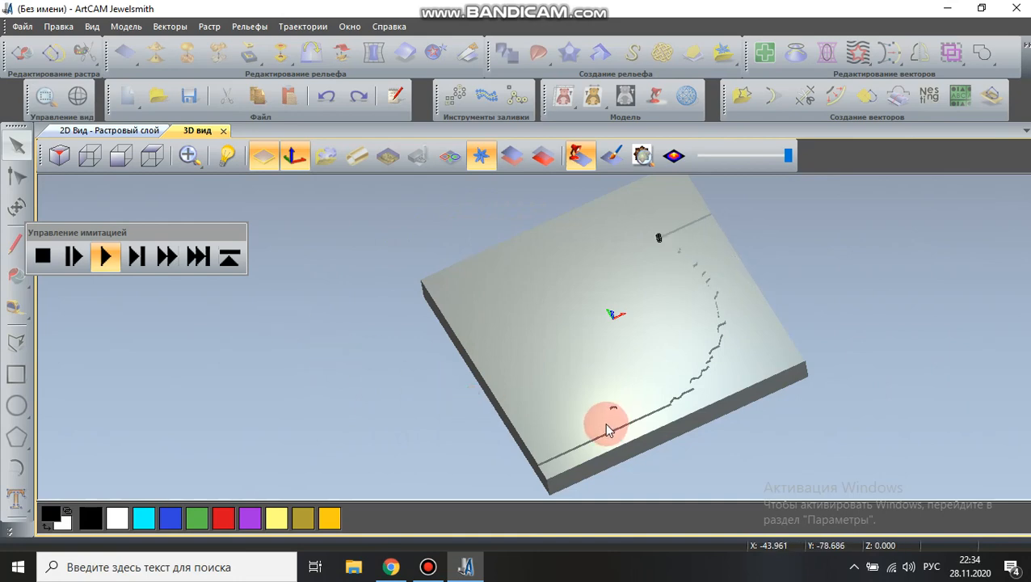
scroll(606, 428, up, 2)
- Run the roughing simulation through to the end at high speed and inspect the roughed horseshoe and bull from several angles
click(187, 258)
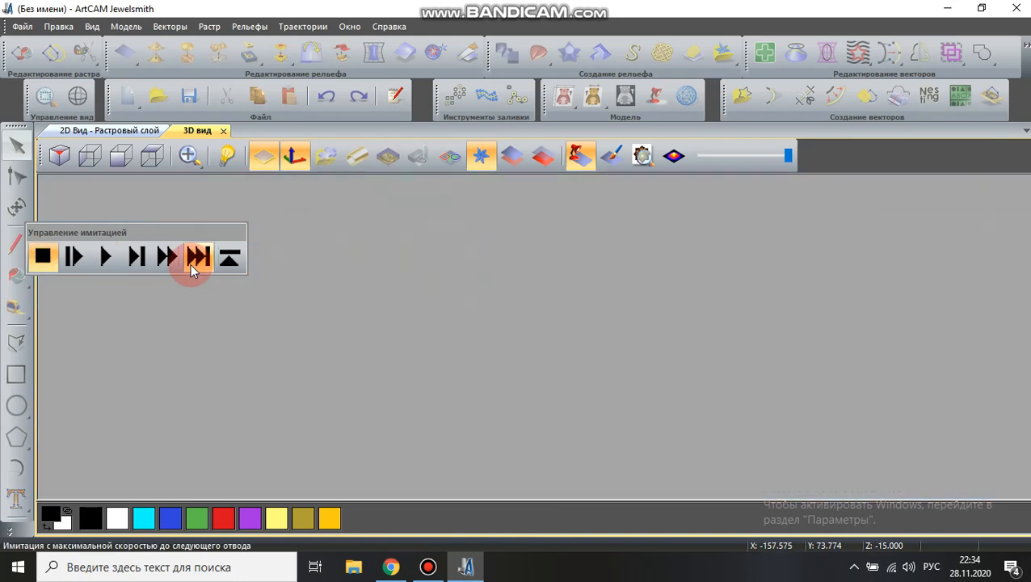
click(166, 257)
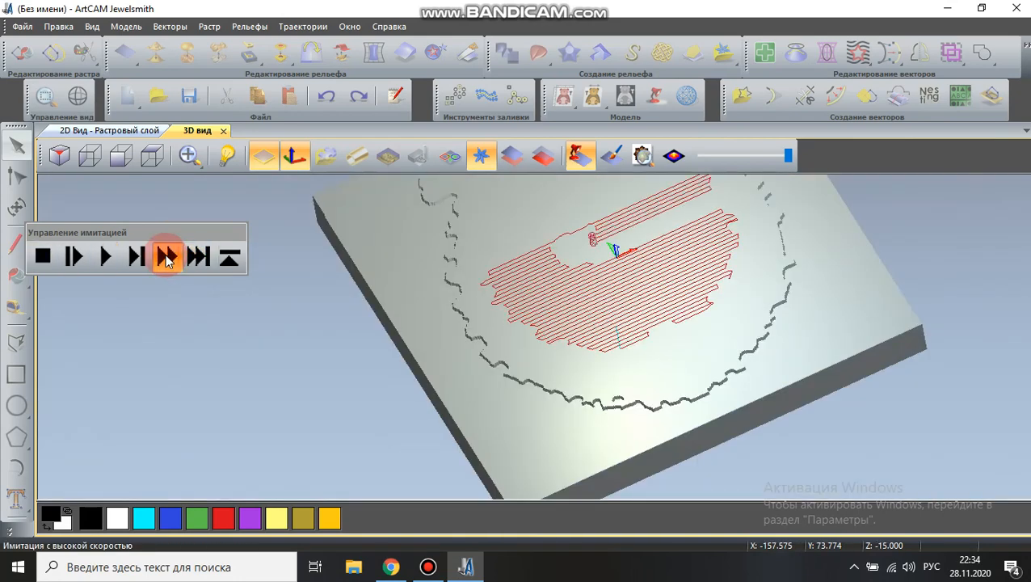
scroll(432, 282, down, 2)
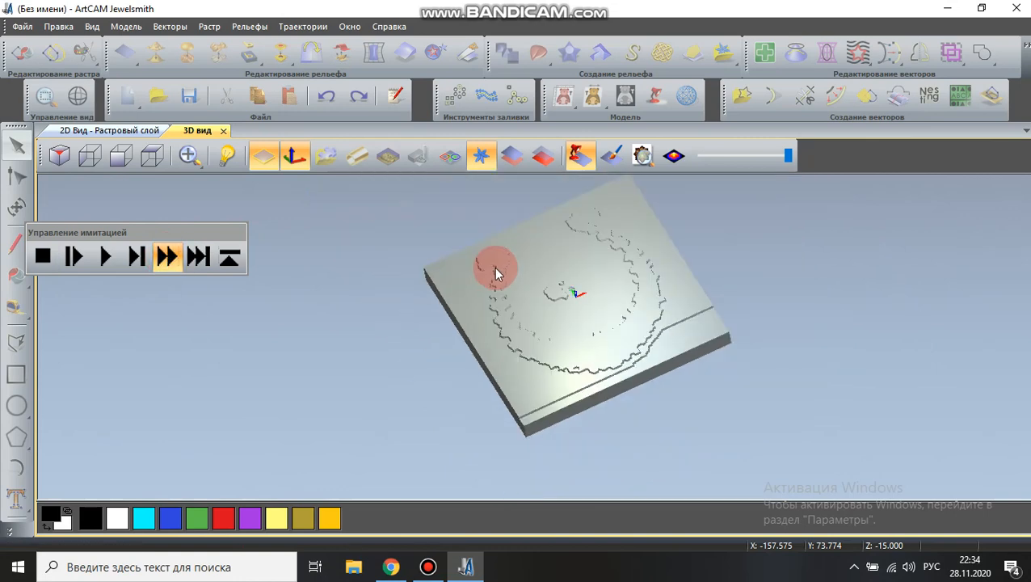
drag(575, 350, 596, 329)
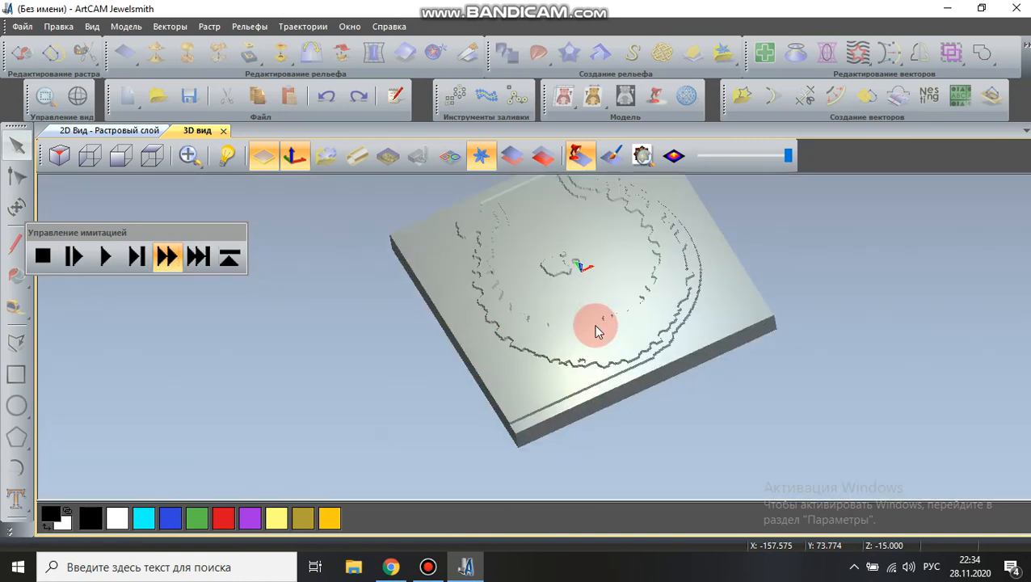
drag(580, 382, 622, 284)
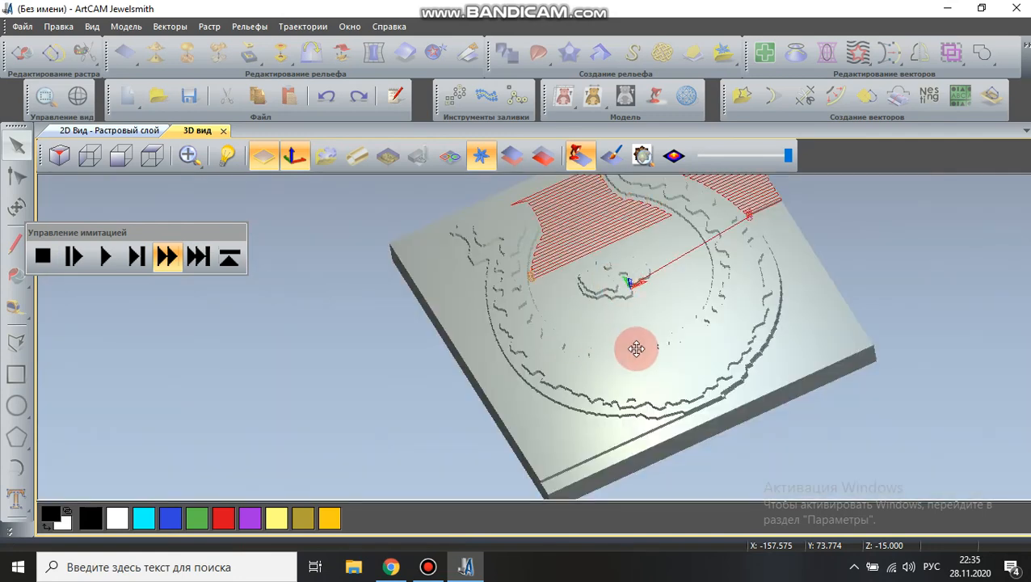
mouse_move(513, 352)
mouse_down()
mouse_move(681, 309)
mouse_move(619, 350)
mouse_move(460, 311)
mouse_up()
click(185, 282)
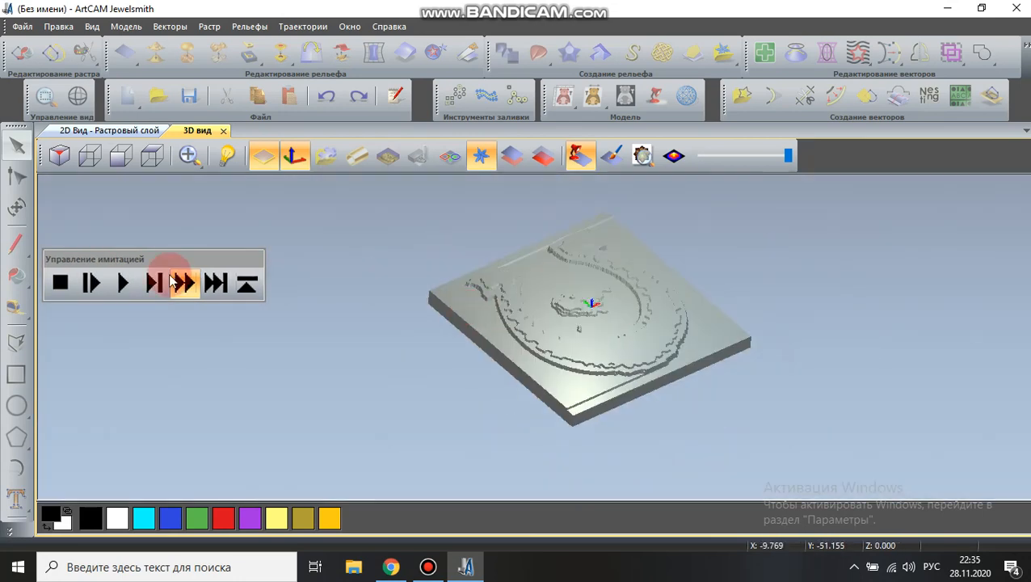
click(562, 305)
mouse_move(561, 306)
mouse_down()
mouse_move(661, 346)
mouse_move(656, 332)
mouse_move(566, 426)
mouse_up()
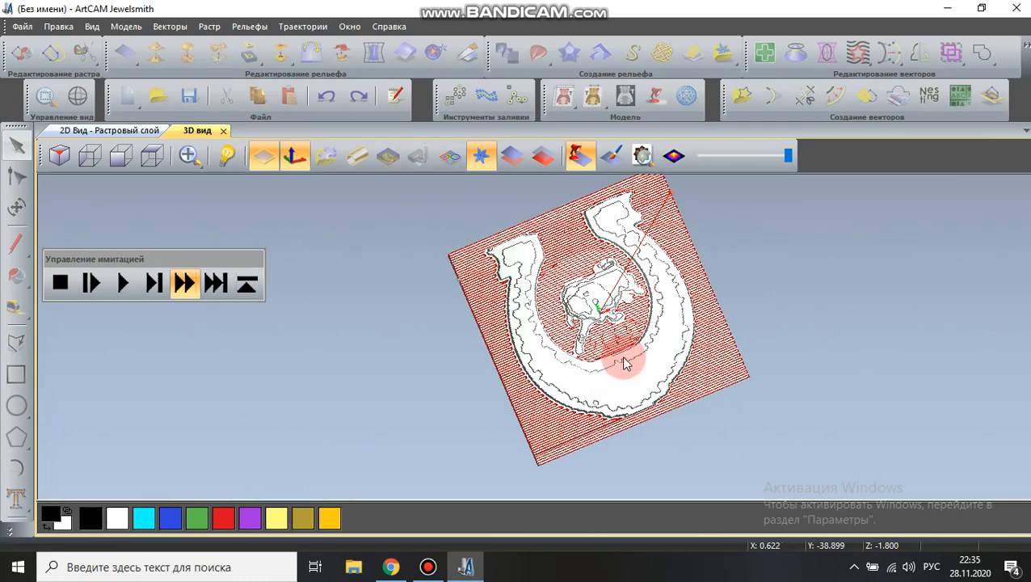
scroll(622, 355, up, 5)
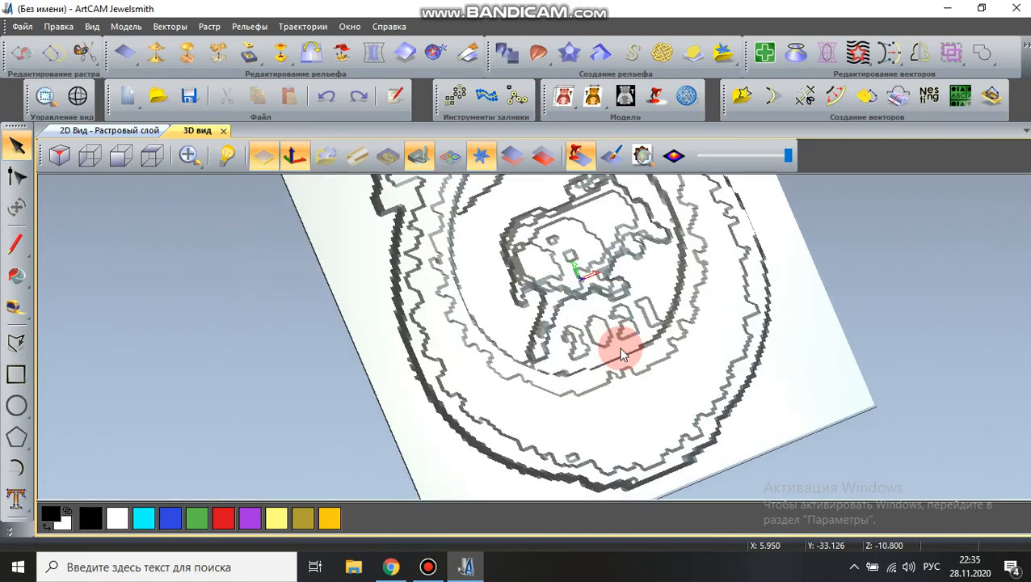
scroll(689, 350, down, 3)
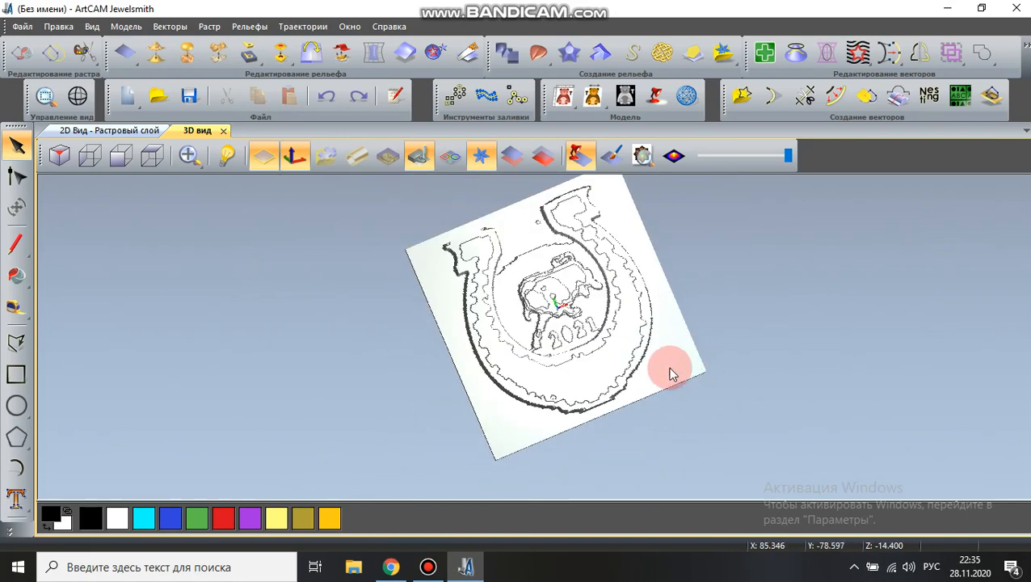
drag(670, 369, 599, 401)
drag(602, 347, 610, 276)
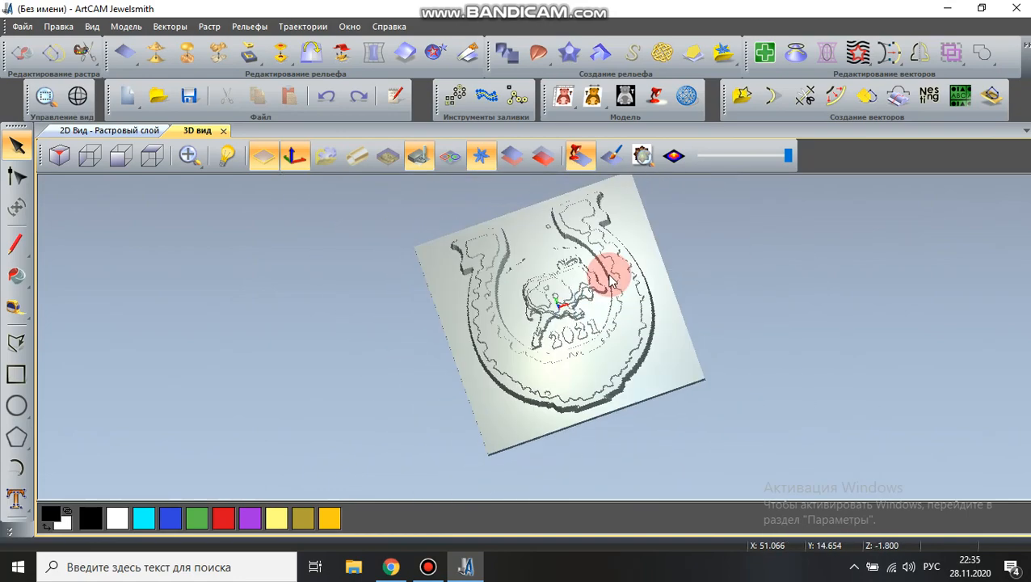
- Start another 3D relief machining toolpath for the whole relief and pick the коническая3,175R1. cutter from the tool database for finishing
click(303, 25)
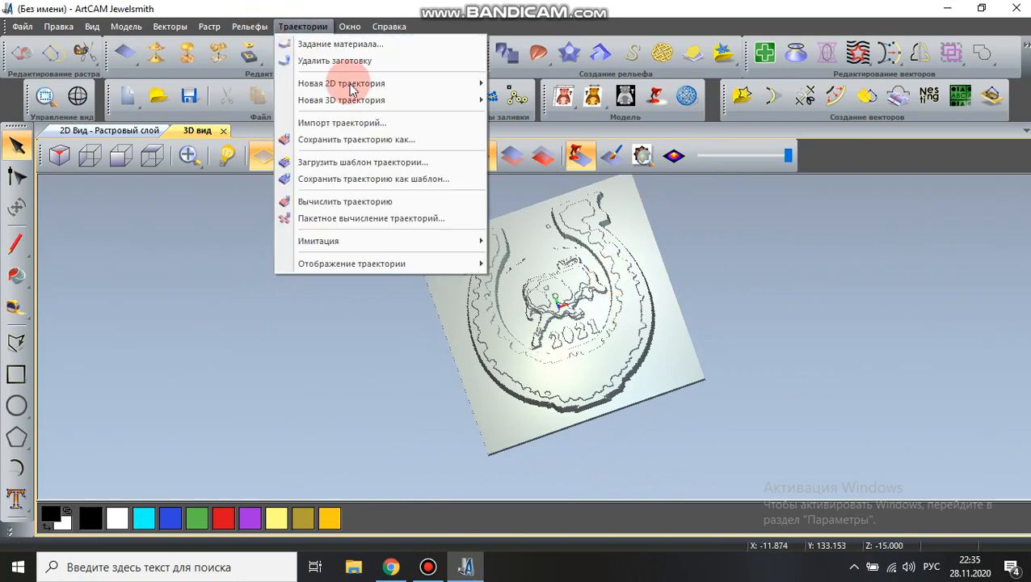
mouse_move(343, 100)
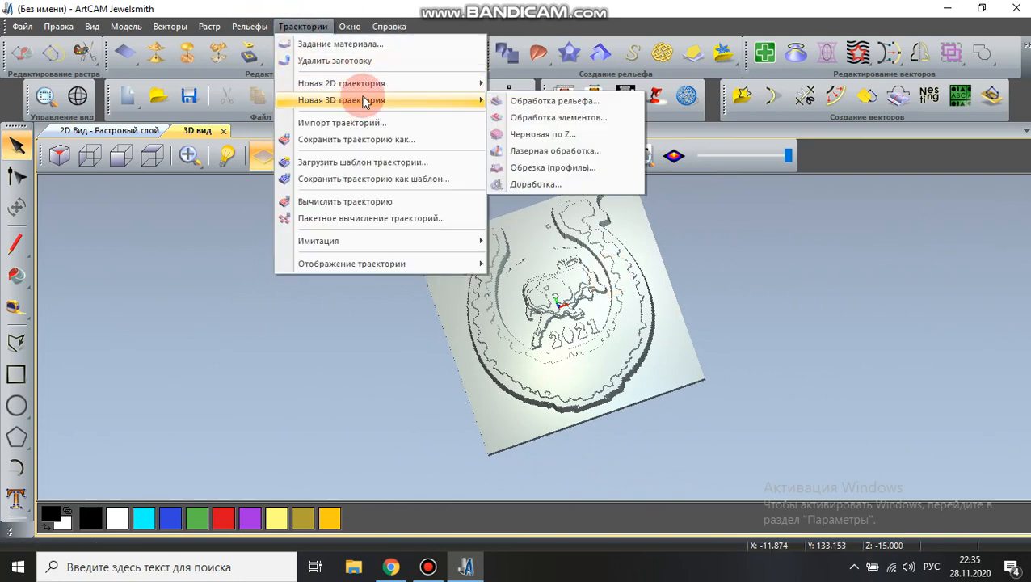
click(550, 100)
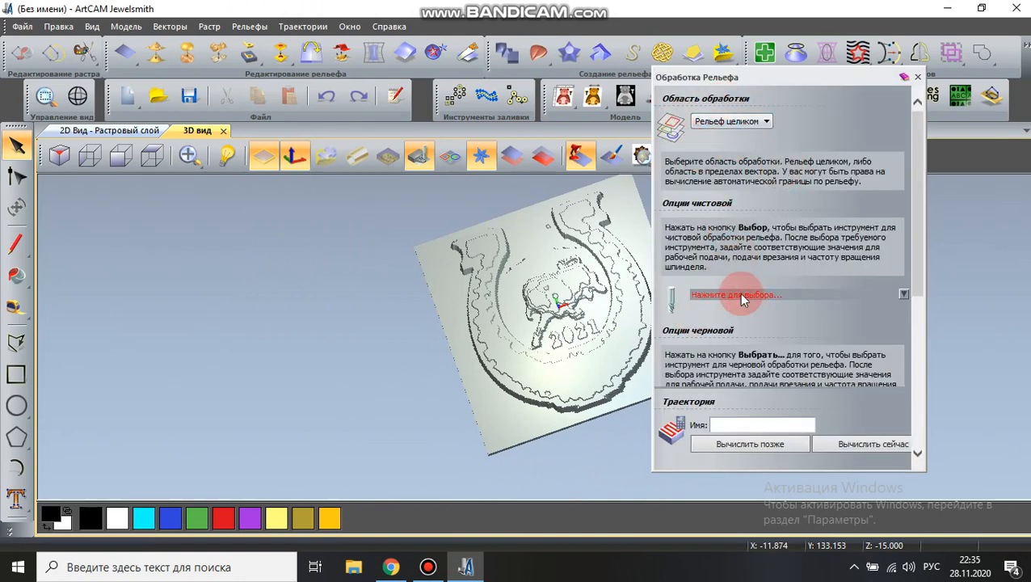
click(742, 295)
scroll(472, 264, down, 15)
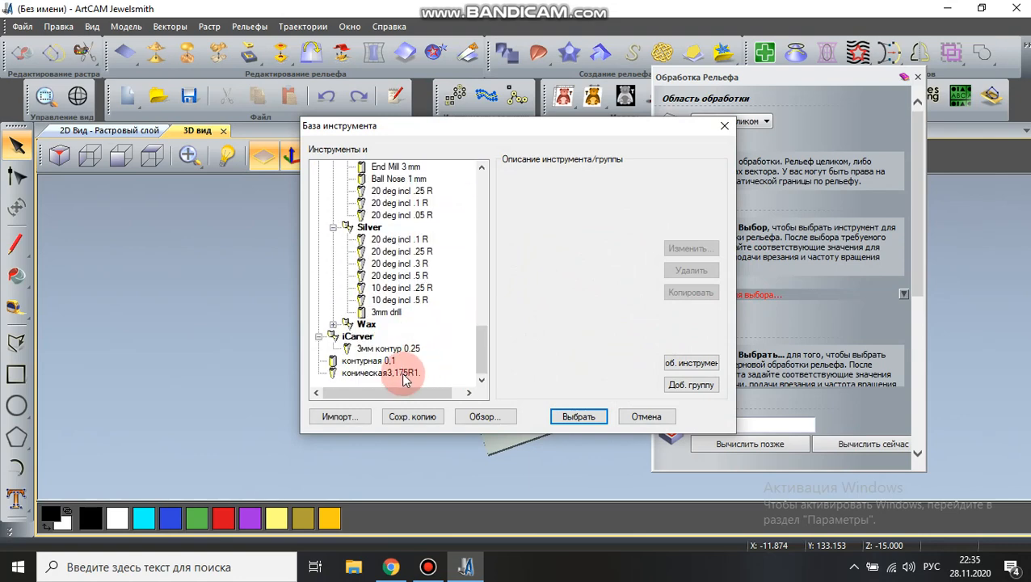
click(404, 375)
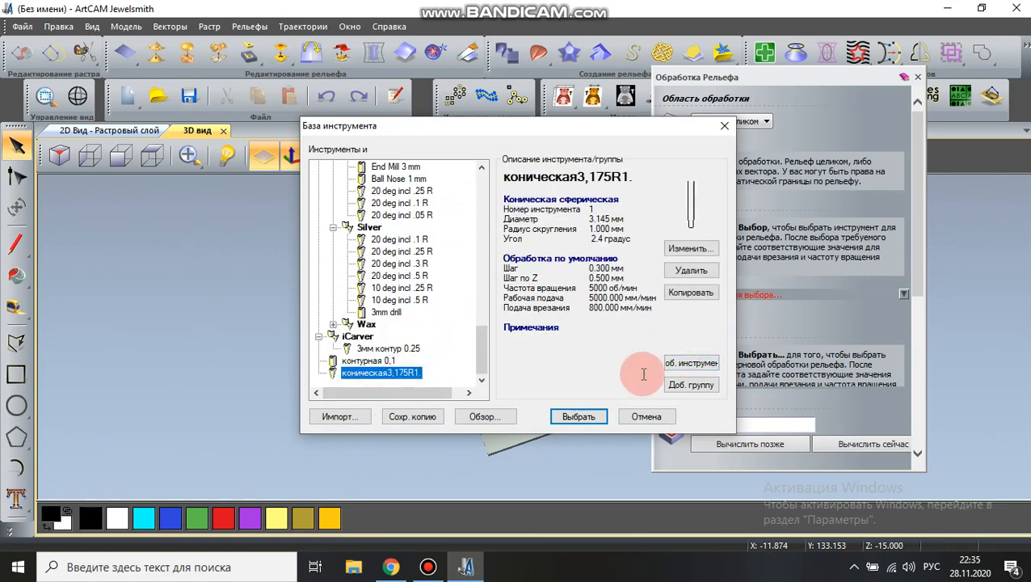
click(691, 363)
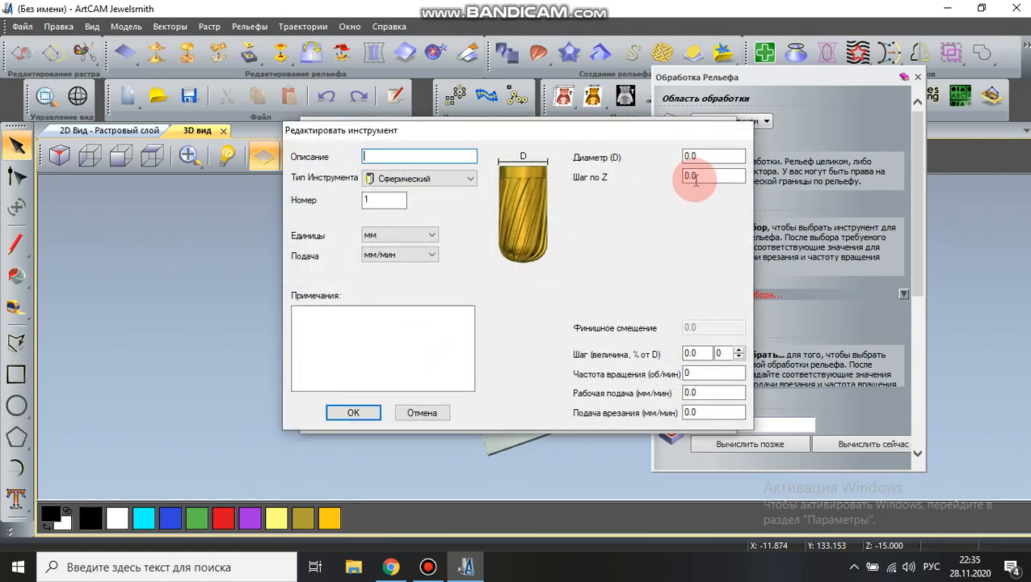
click(442, 412)
click(399, 375)
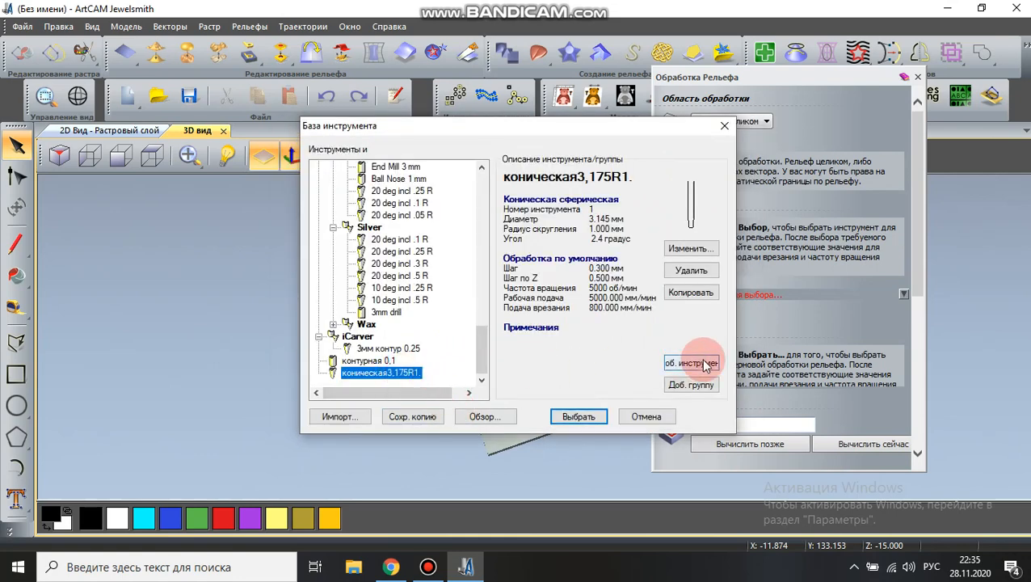
- Review the коническая3,175R1. cutter's parameters, accept them and assign the cutter as the finishing tool
click(703, 249)
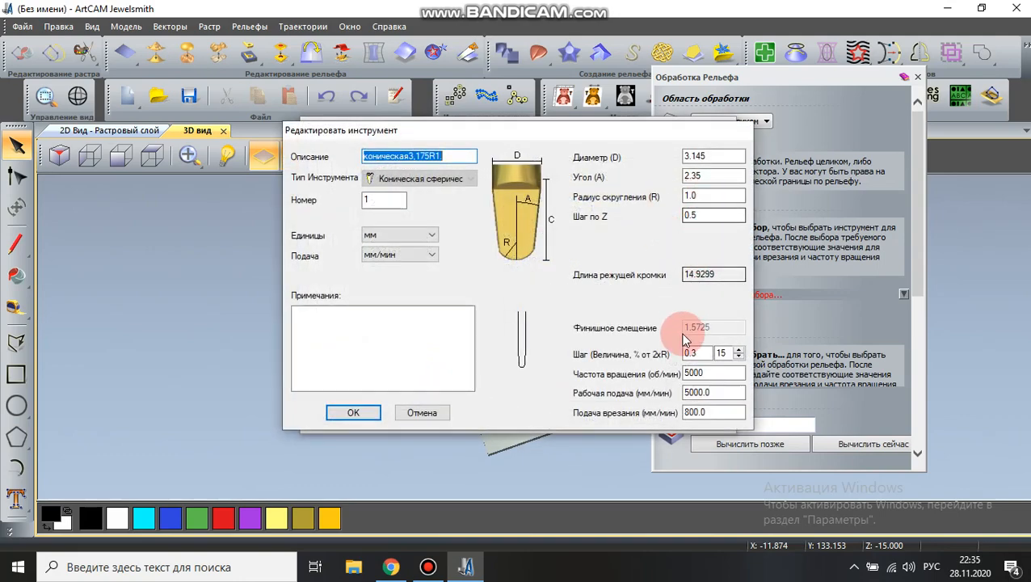
click(354, 414)
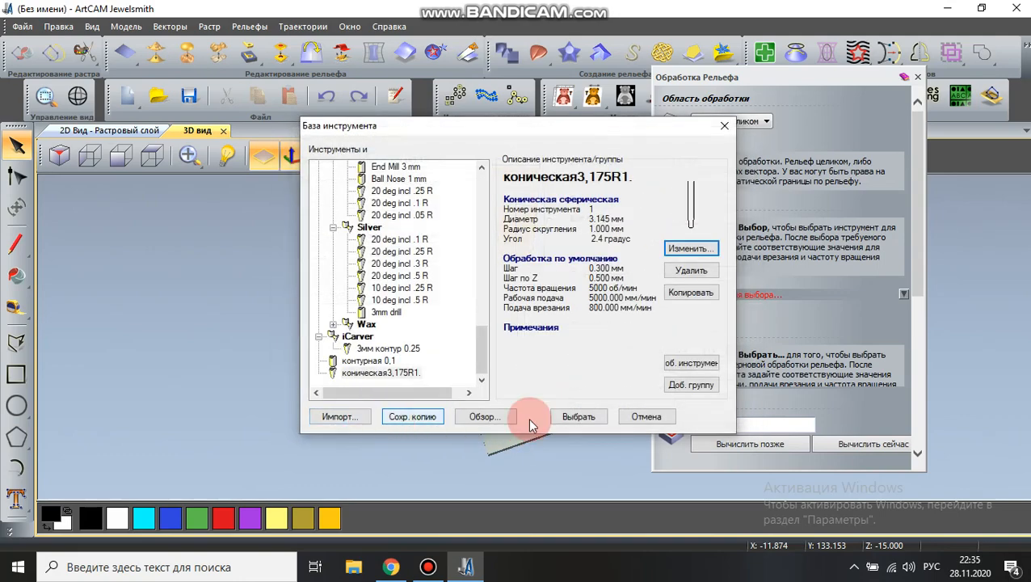
click(582, 417)
click(778, 425)
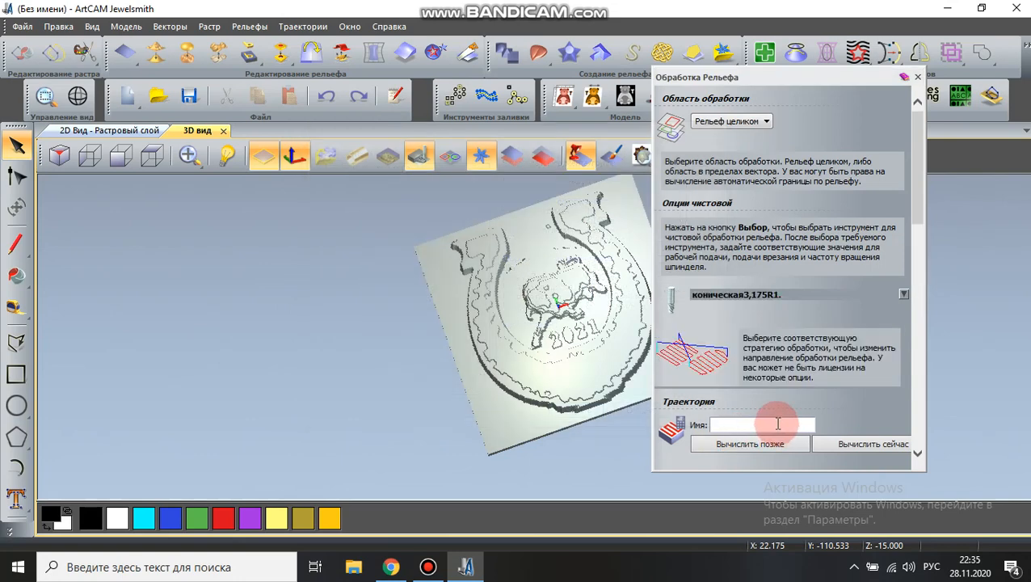
text(888888888888888)
click(848, 443)
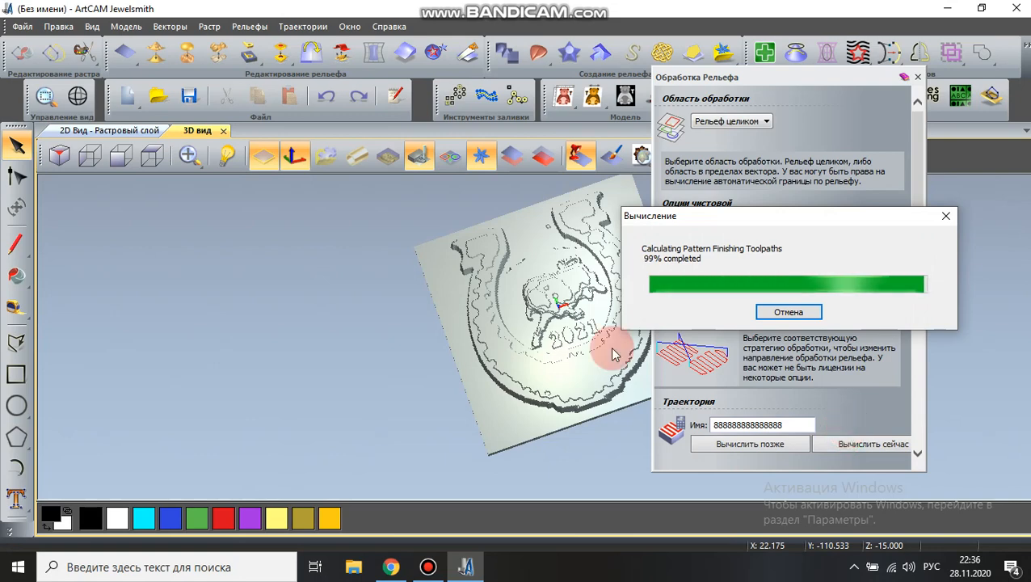
click(918, 77)
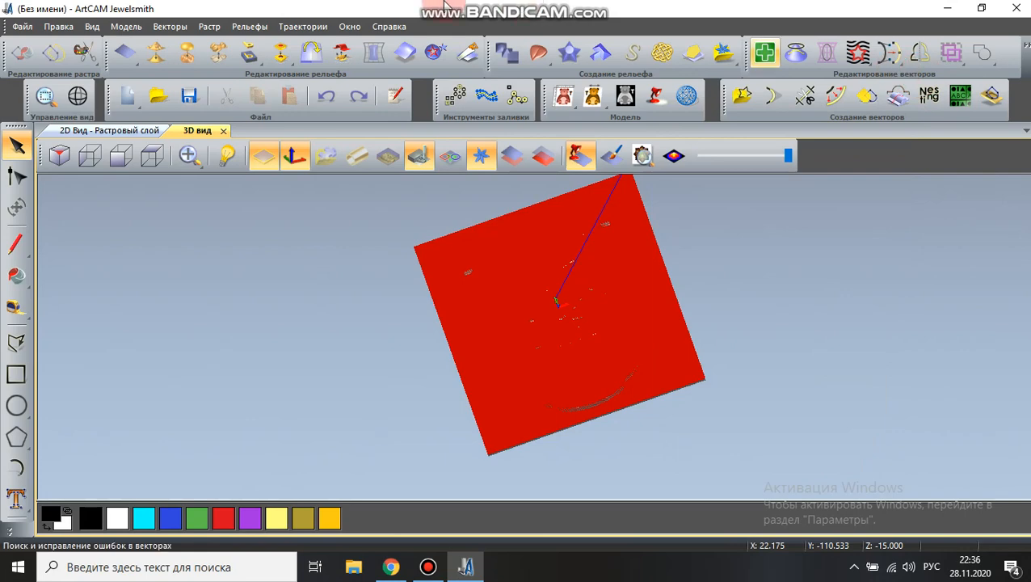
- Simulate the finishing toolpath on the roughed block using the simulation control panel, playing it at normal speed
click(305, 26)
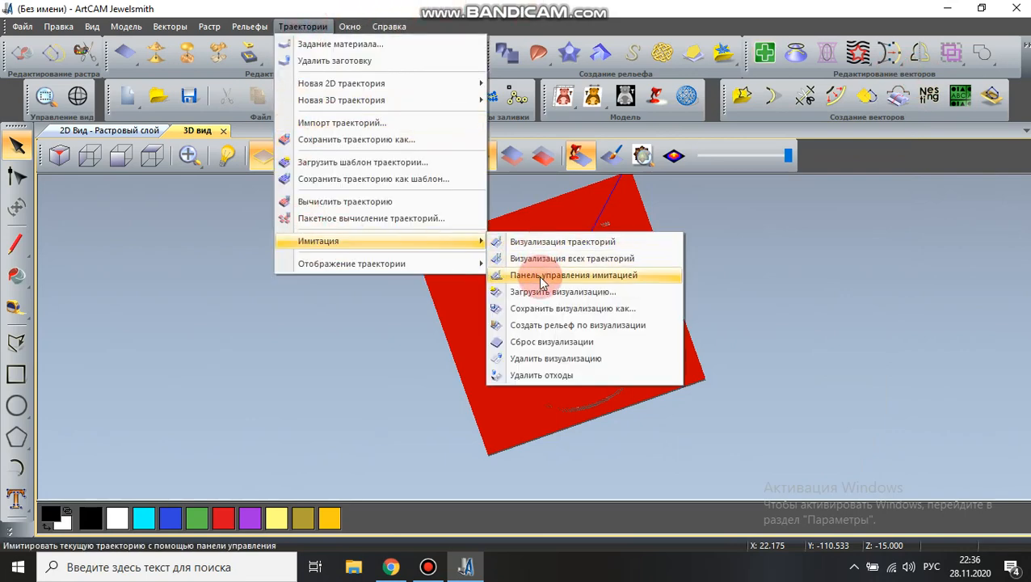
click(542, 275)
click(123, 282)
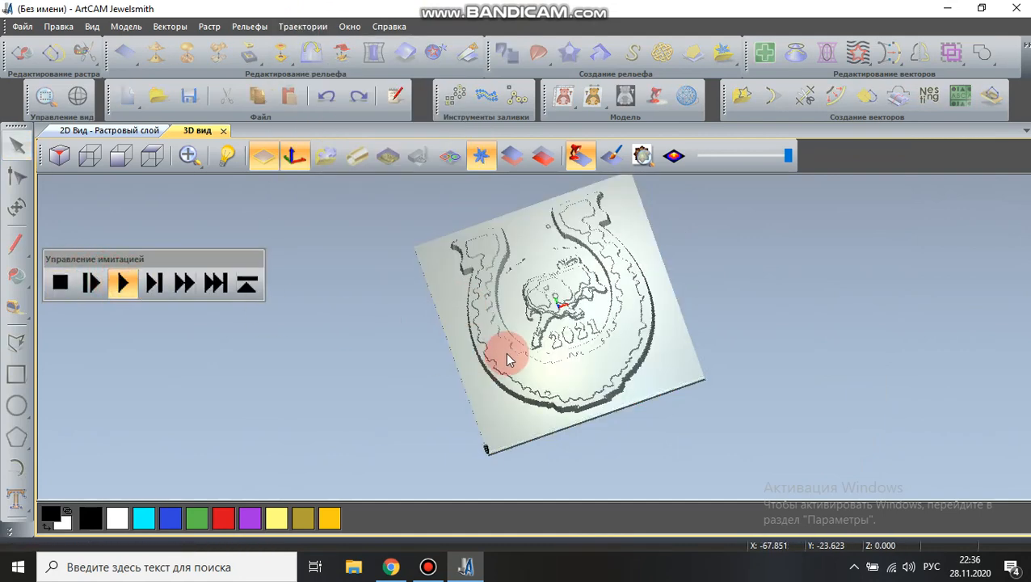
drag(505, 353, 540, 261)
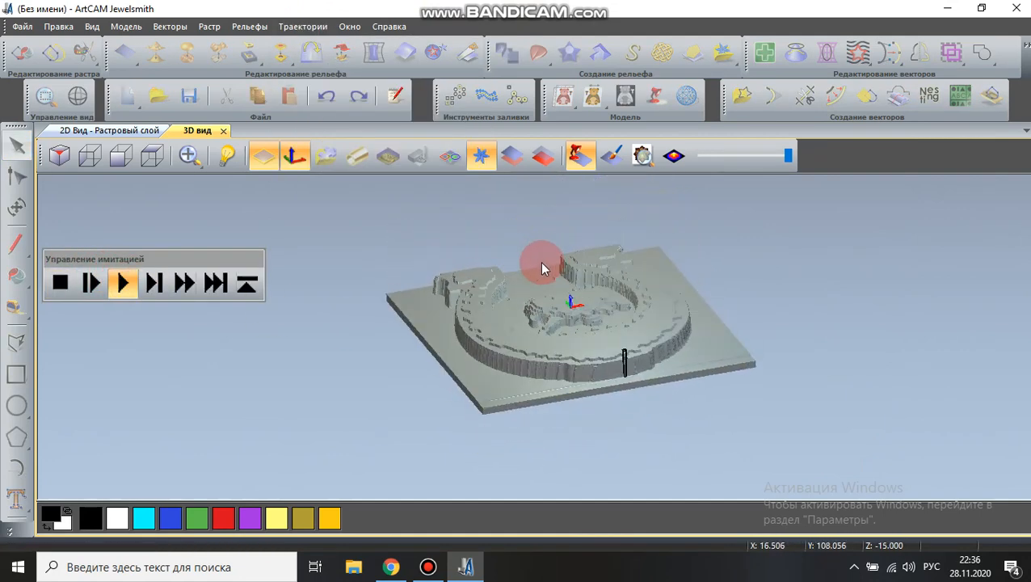
- Speed up the finishing simulation, alternating between high speed and maximum speed to the next retract
click(180, 294)
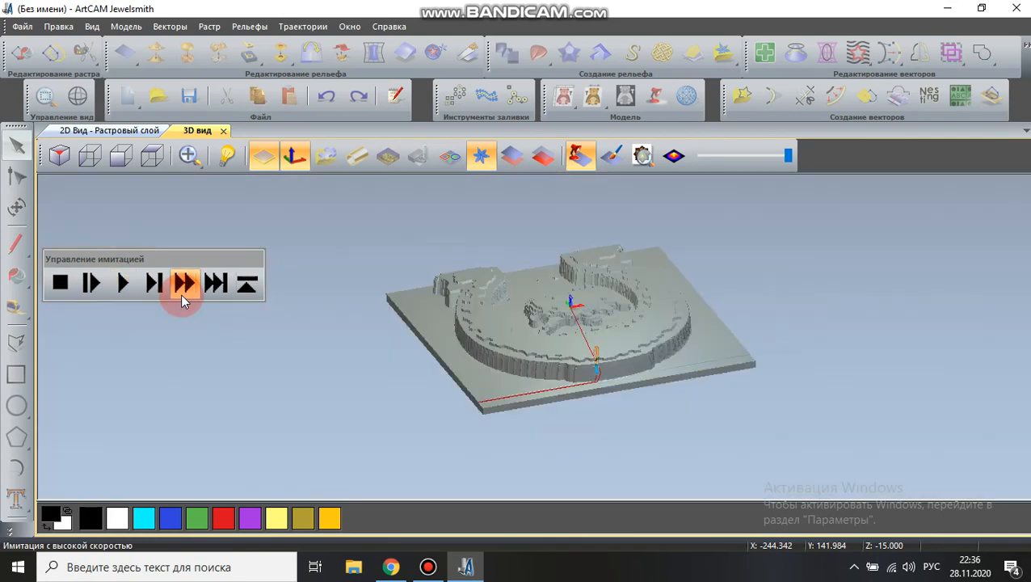
drag(594, 357, 577, 415)
click(214, 287)
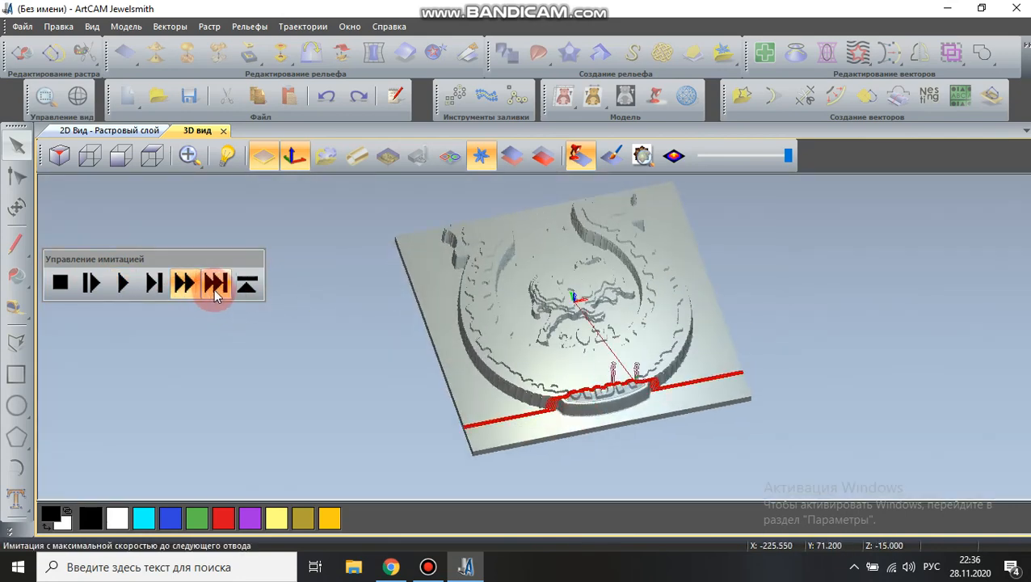
click(182, 288)
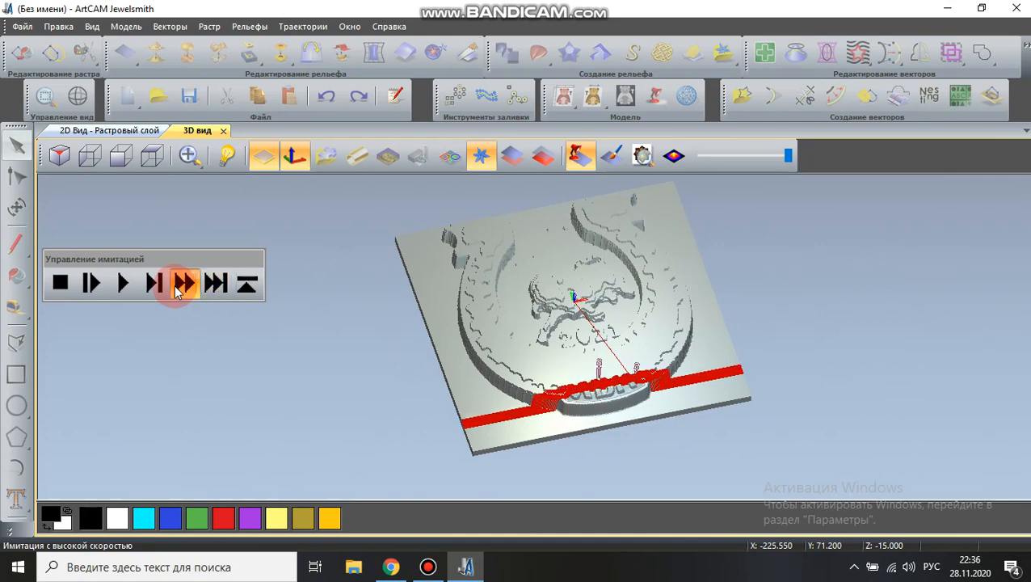
click(214, 284)
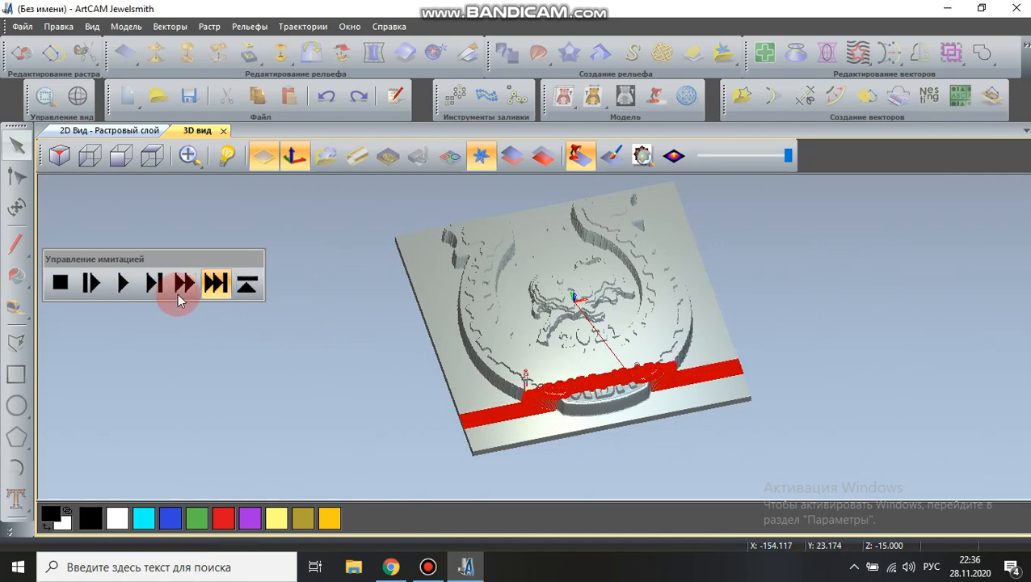
click(179, 291)
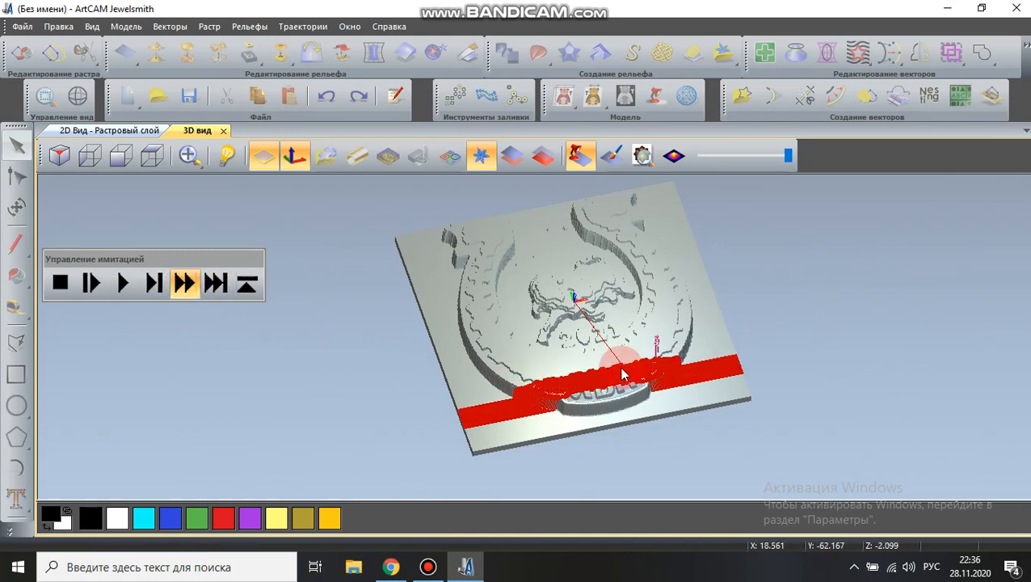
- Examine the simulated finish of the lower horseshoe lettering up close while the simulation runs
scroll(619, 370, up, 2)
drag(591, 365, 536, 433)
scroll(543, 419, up, 1)
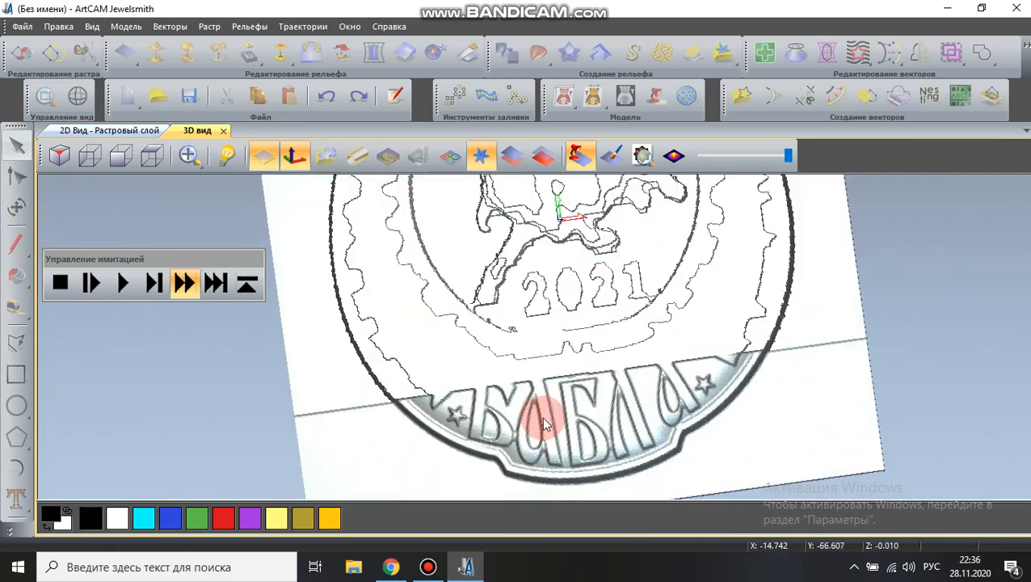
scroll(542, 416, down, 2)
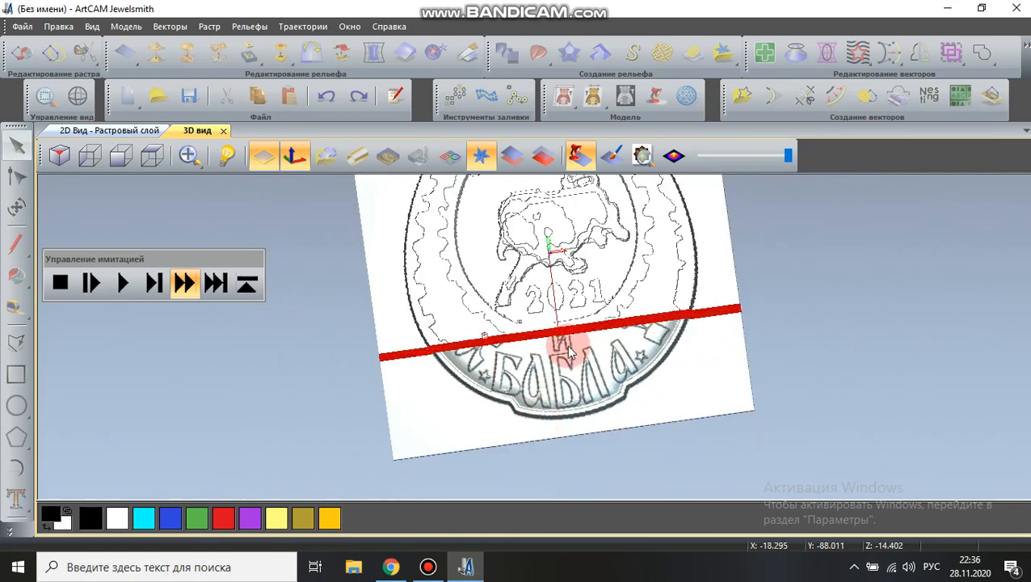
mouse_move(572, 340)
mouse_down()
mouse_move(491, 223)
mouse_move(511, 244)
mouse_move(532, 307)
mouse_up()
scroll(533, 320, up, 3)
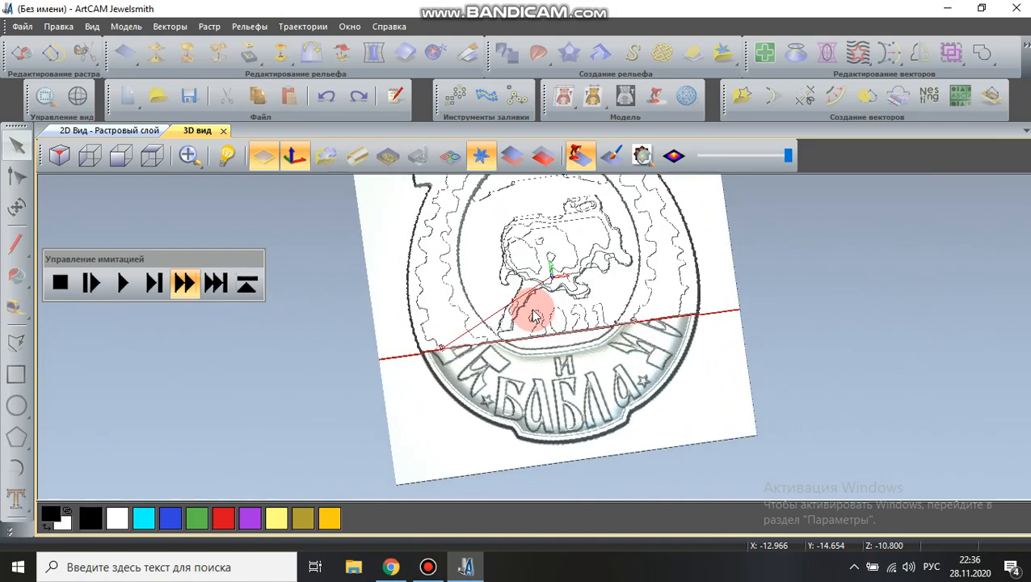
drag(539, 331, 534, 299)
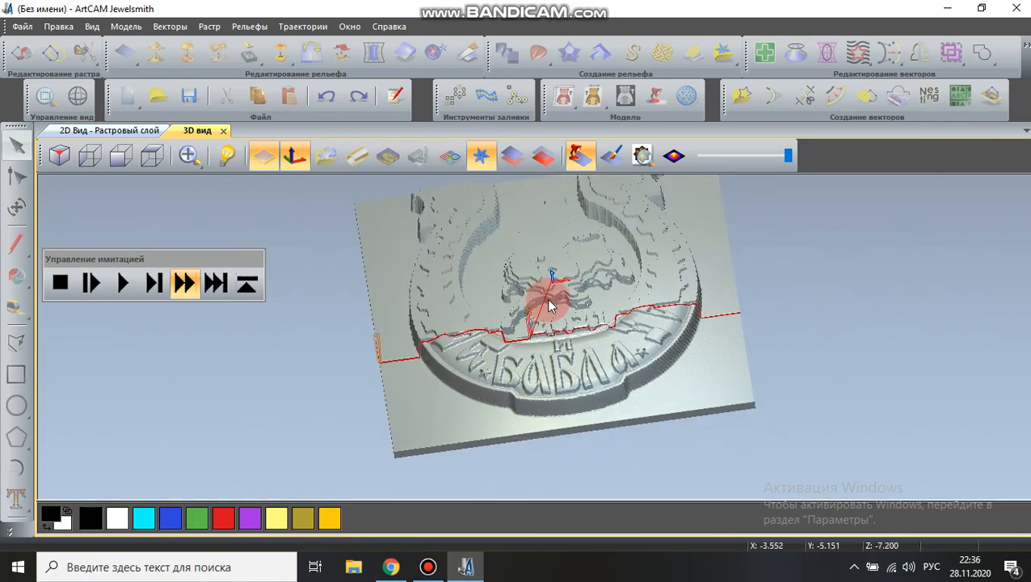
- Advance the finishing simulation at maximum speed and examine the machined 2021 date and surrounding lettering
click(186, 282)
click(216, 282)
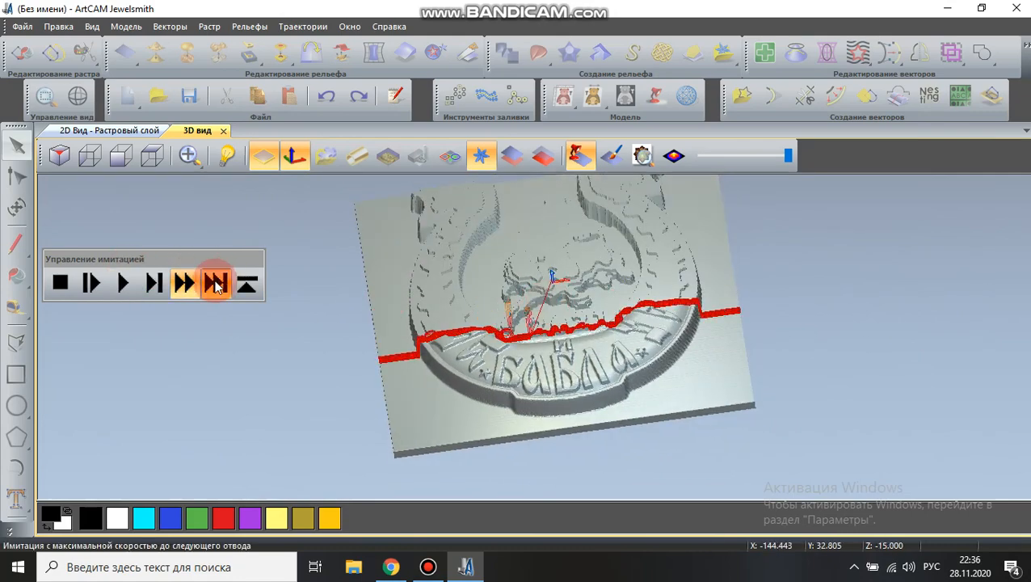
click(184, 282)
click(477, 278)
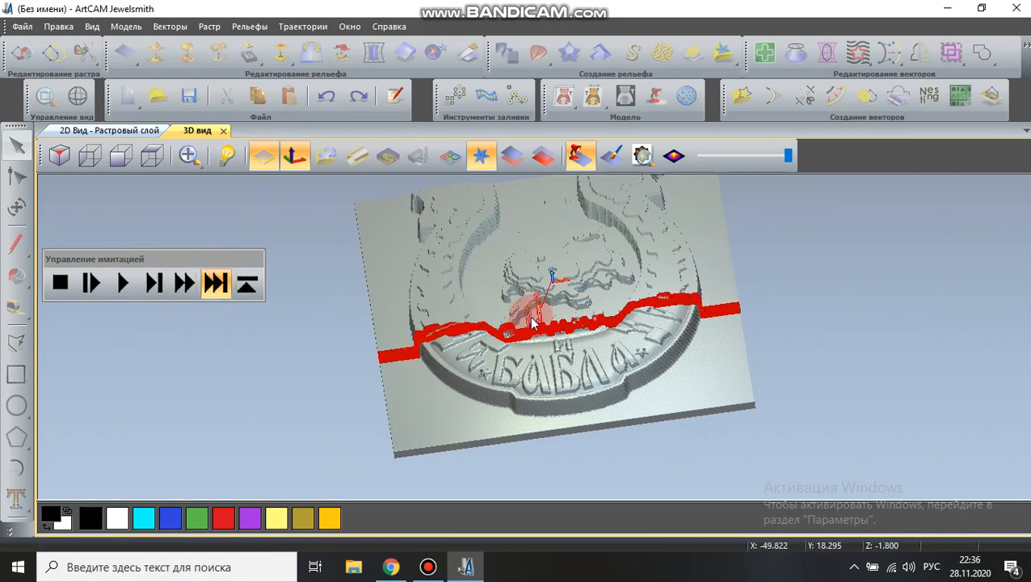
mouse_move(531, 324)
mouse_down()
mouse_move(509, 371)
mouse_move(509, 417)
mouse_move(521, 322)
mouse_up()
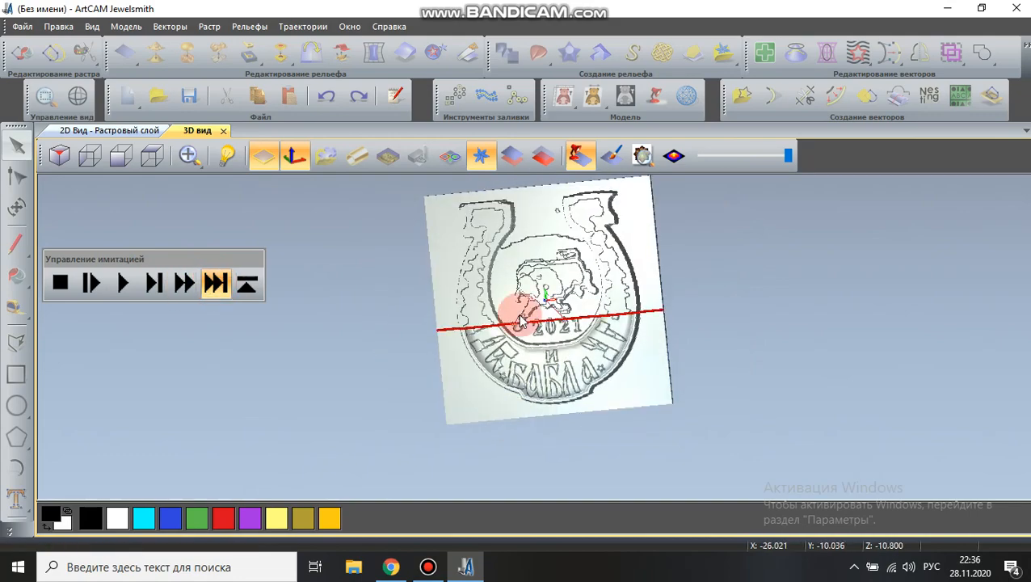
scroll(521, 322, up, 4)
drag(641, 320, 646, 305)
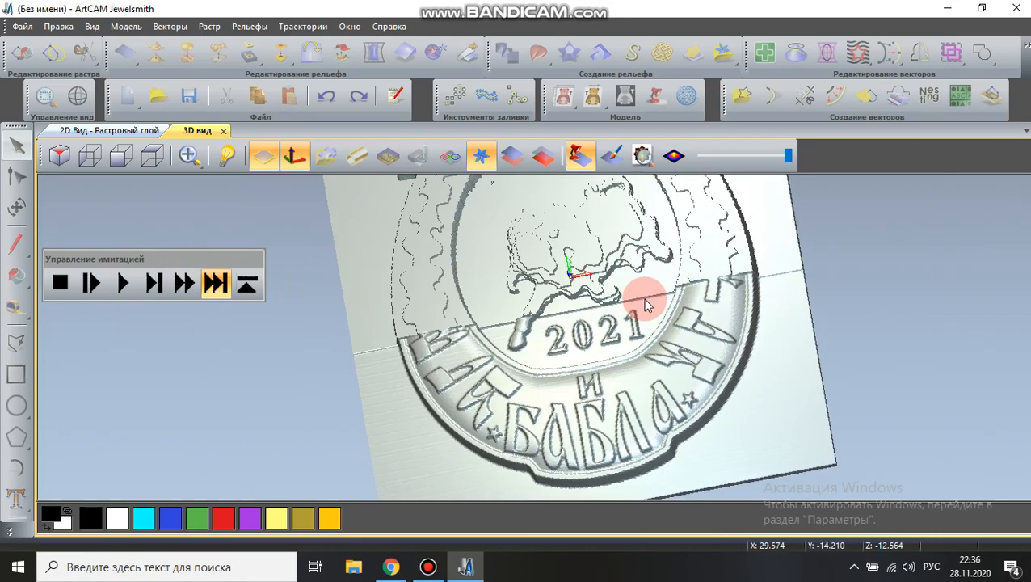
scroll(647, 305, up, 5)
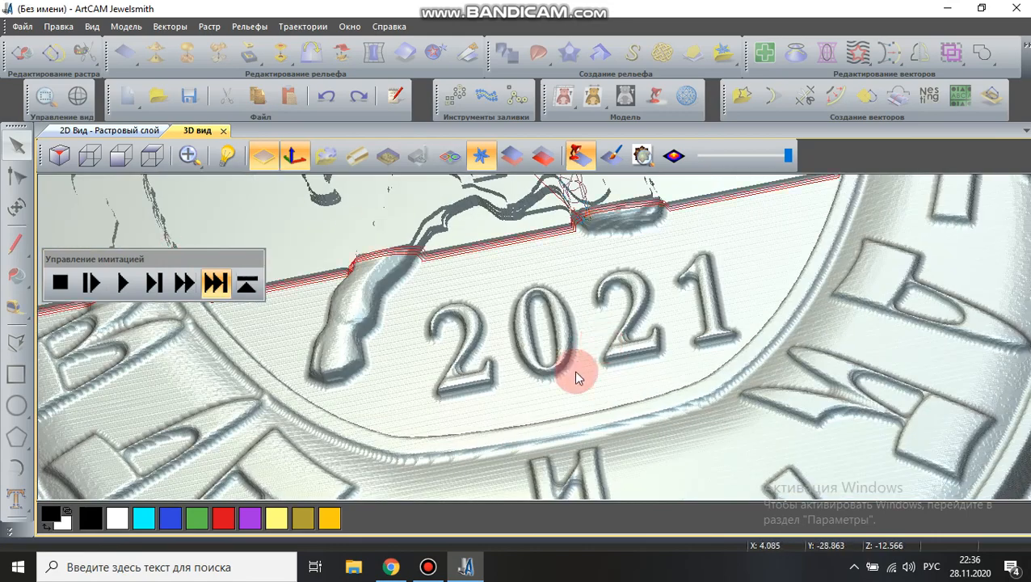
drag(576, 374, 437, 230)
- Run the rest of the finishing simulation at high and maximum speed, following the cut over the bull and the horseshoe's upper ends
click(212, 287)
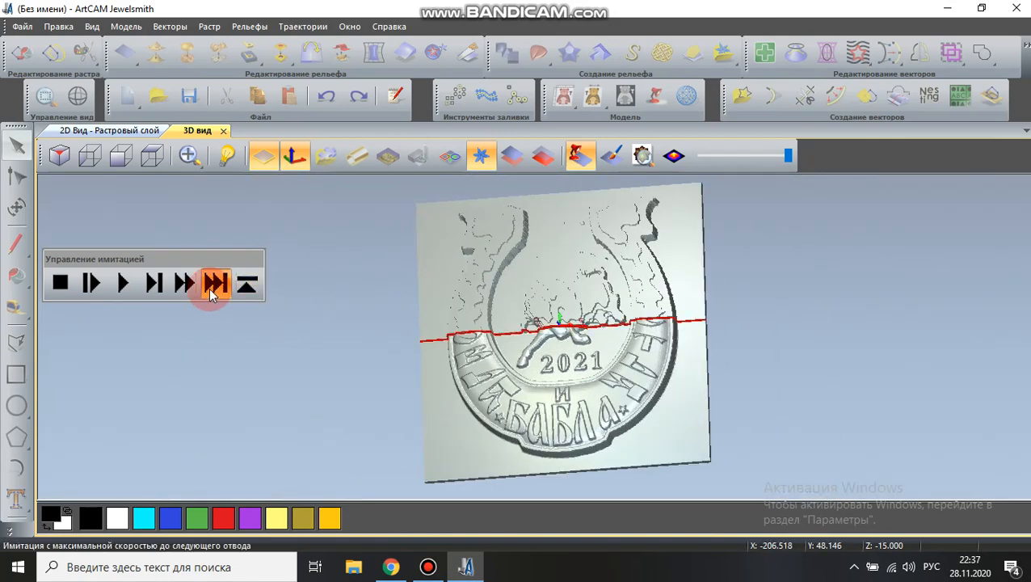
click(184, 285)
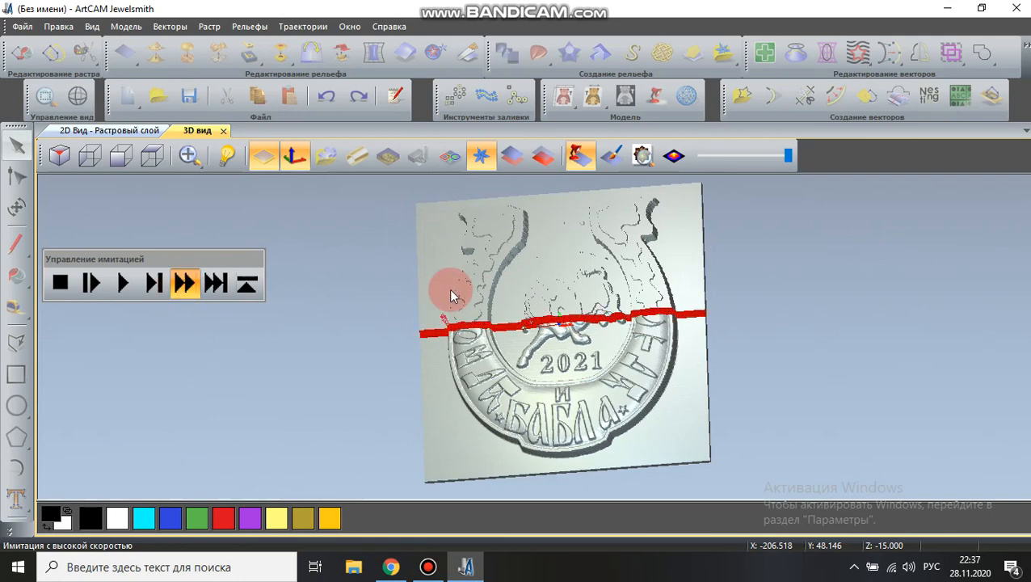
scroll(486, 292, up, 4)
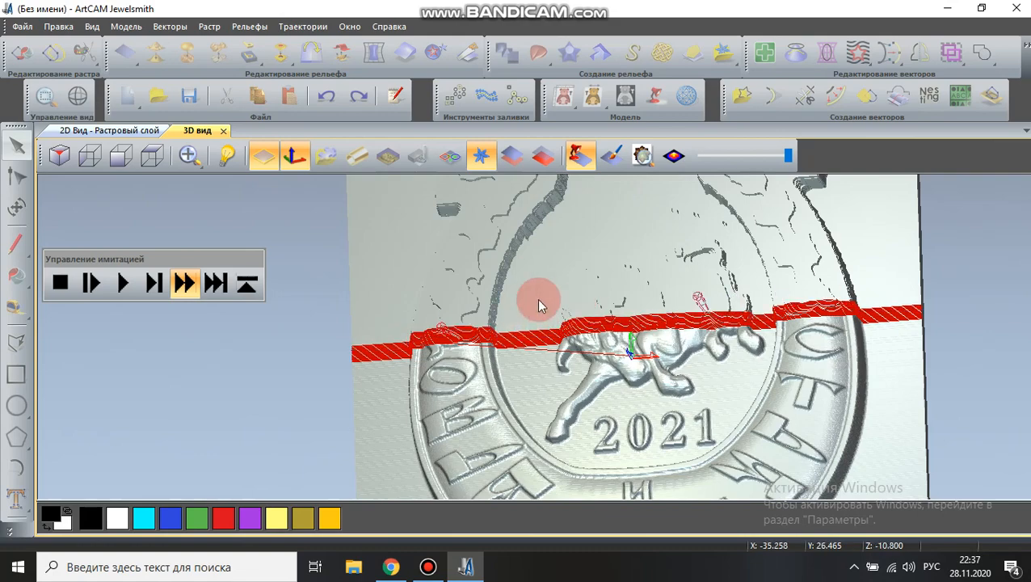
scroll(539, 302, down, 1)
scroll(539, 305, down, 1)
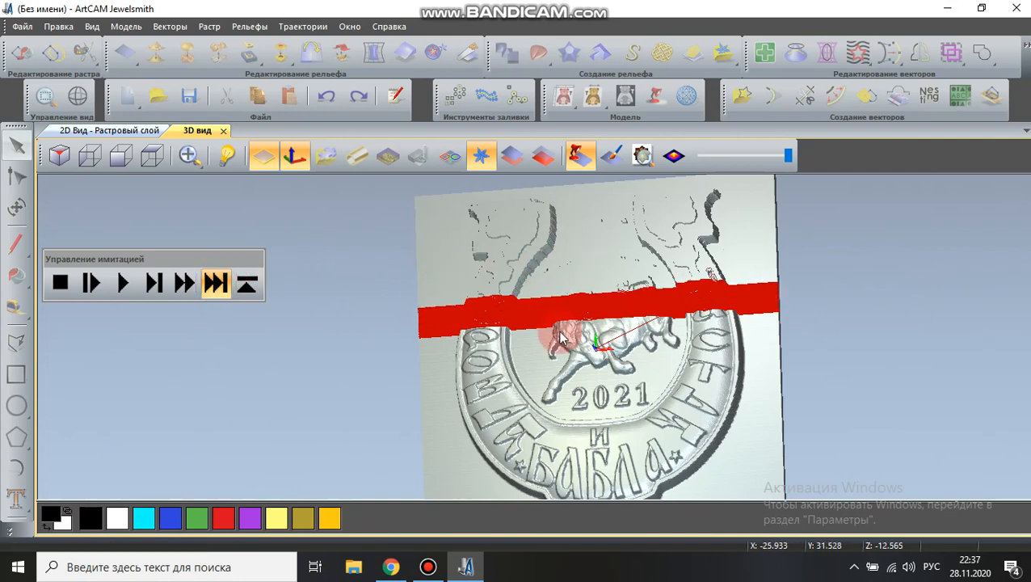
drag(563, 340, 600, 365)
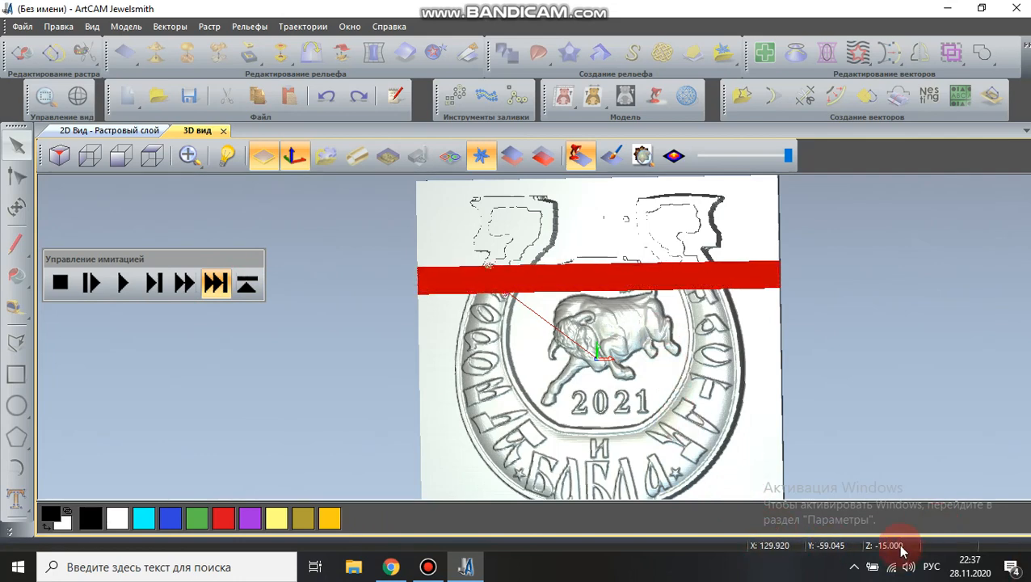
scroll(578, 221, down, 3)
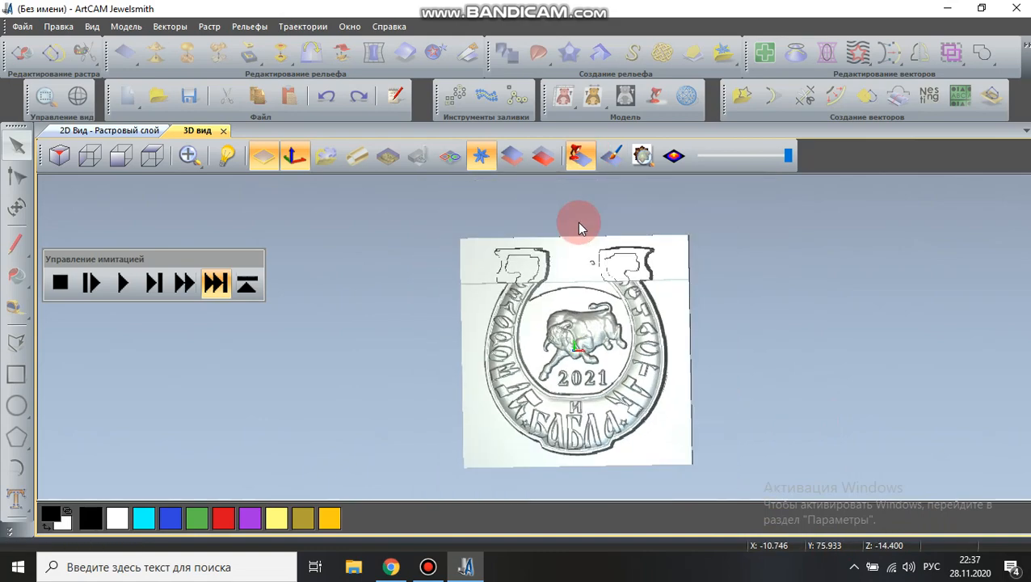
mouse_move(513, 263)
mouse_down()
mouse_move(519, 217)
mouse_move(513, 254)
mouse_up()
scroll(514, 258, up, 5)
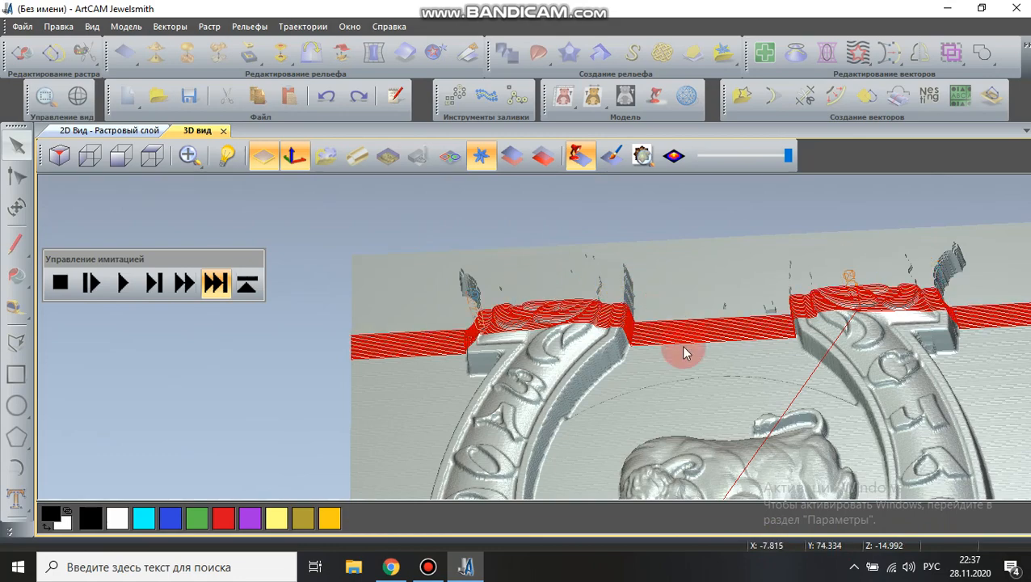
drag(684, 350, 680, 425)
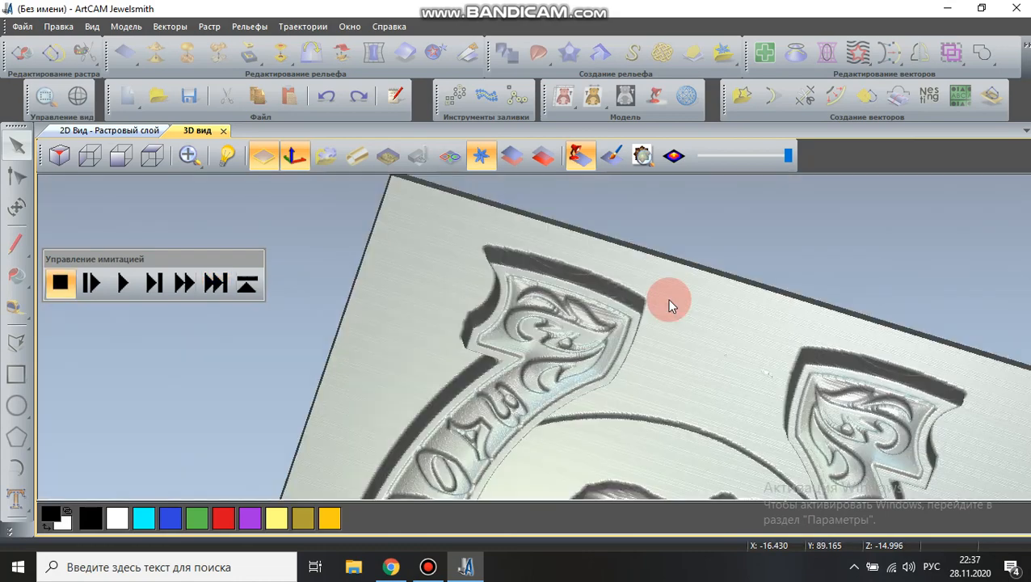
- Inspect the whole simulated relief from several angles and close the simulation control
scroll(667, 300, down, 3)
scroll(665, 307, down, 5)
scroll(543, 339, up, 6)
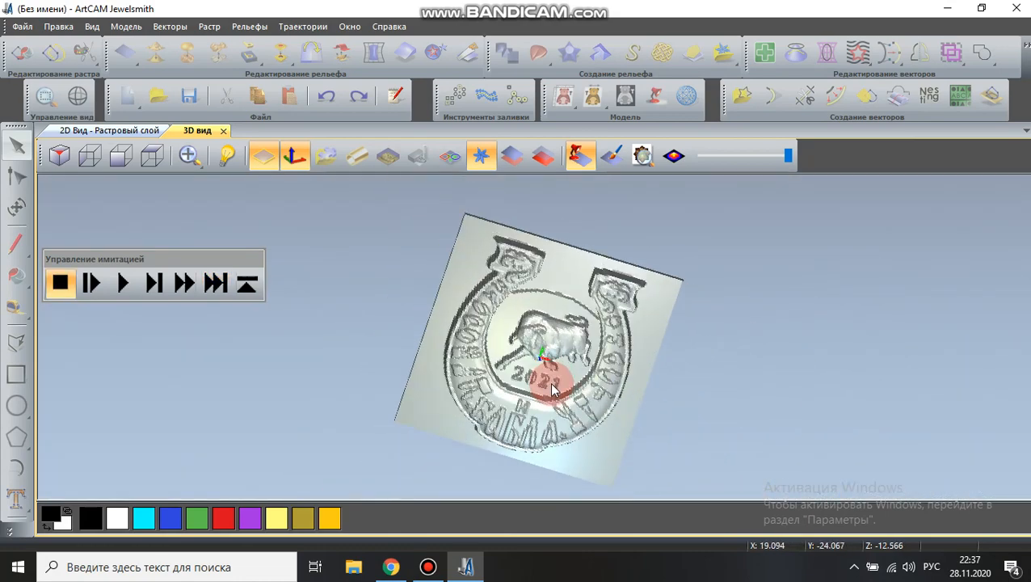
drag(559, 344, 385, 275)
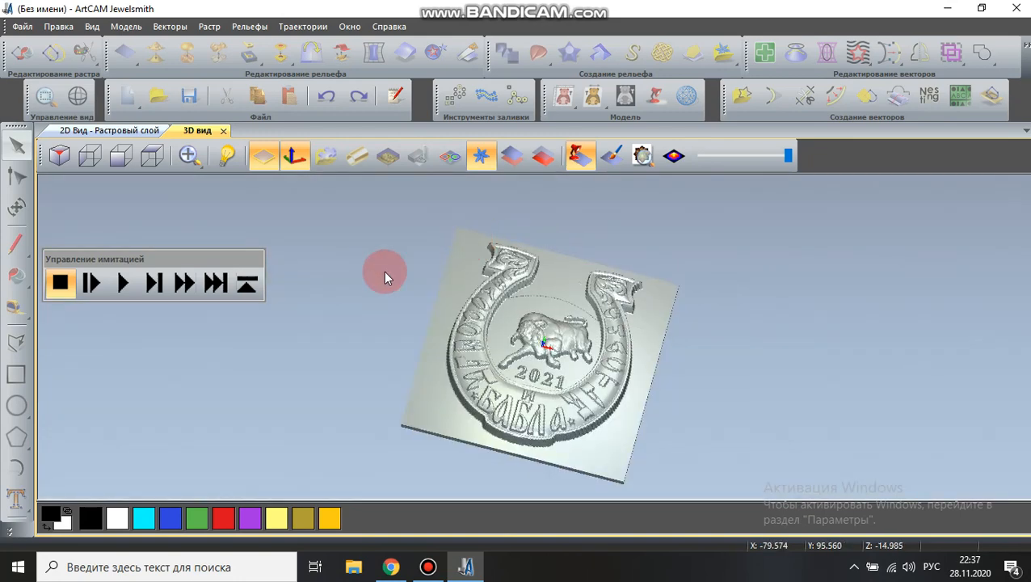
click(246, 281)
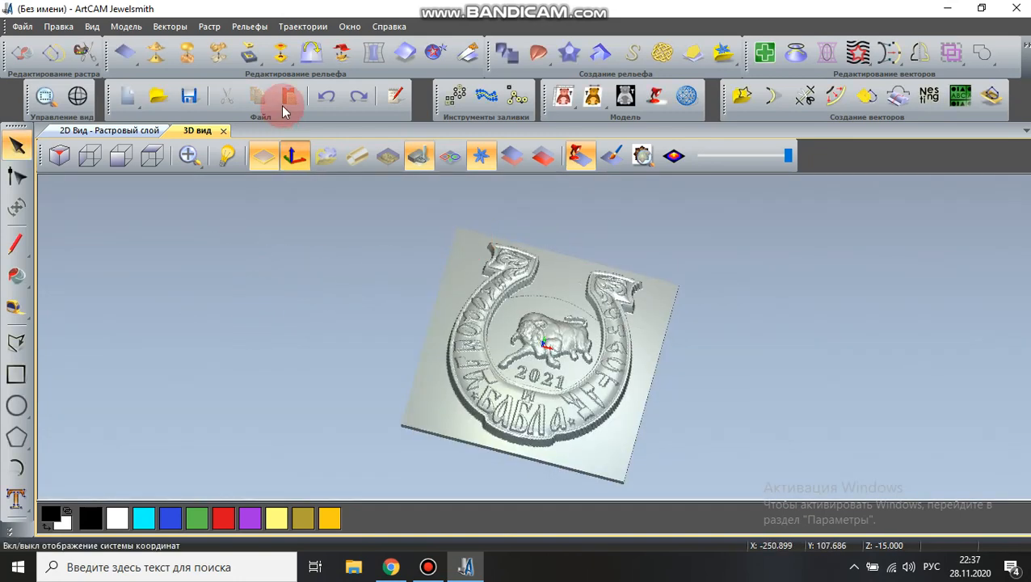
- Start a new 2D profile machining toolpath
mouse_move(250, 18)
mouse_down()
mouse_move(259, 15)
mouse_move(252, 24)
mouse_up()
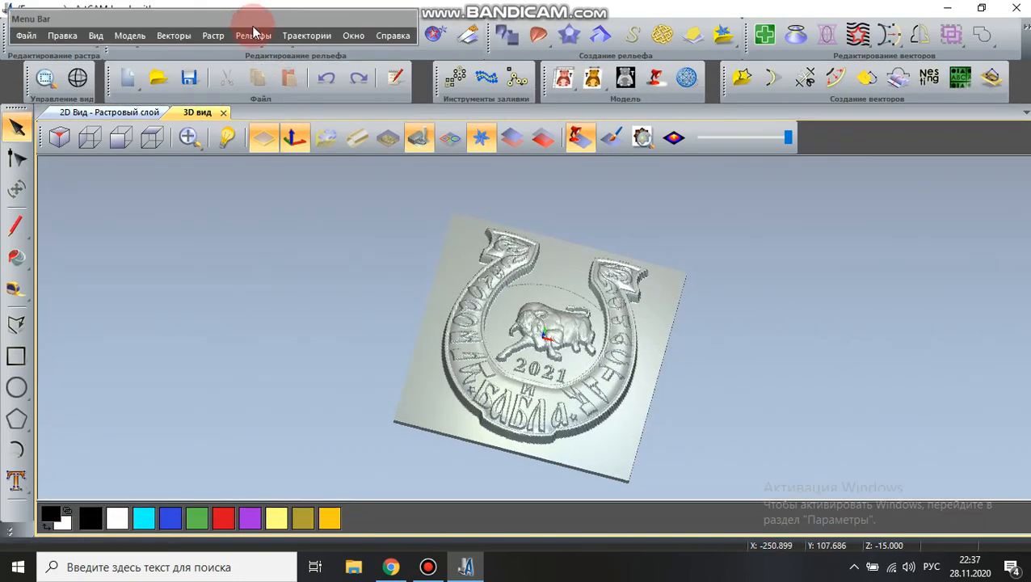
click(254, 37)
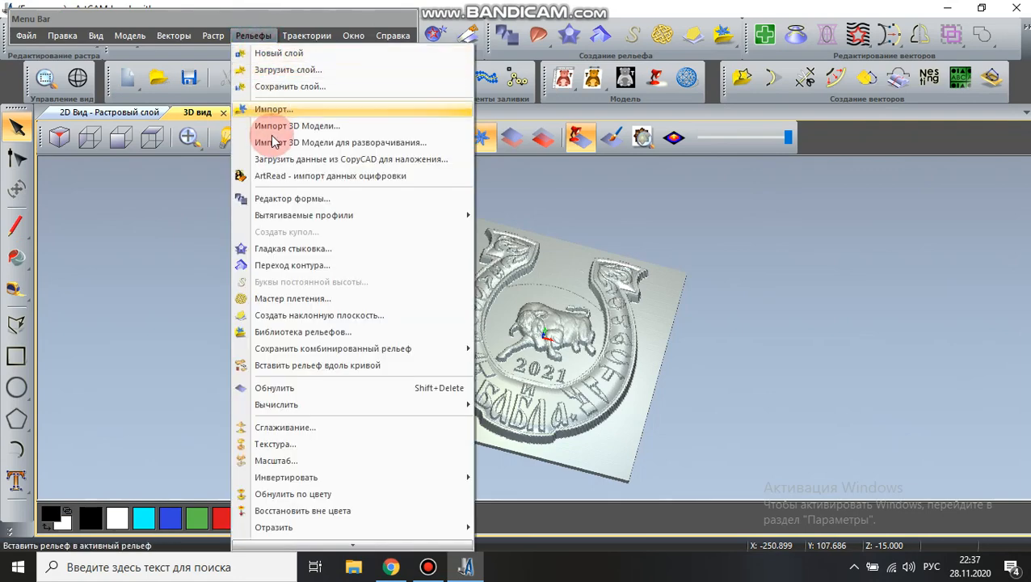
mouse_move(306, 34)
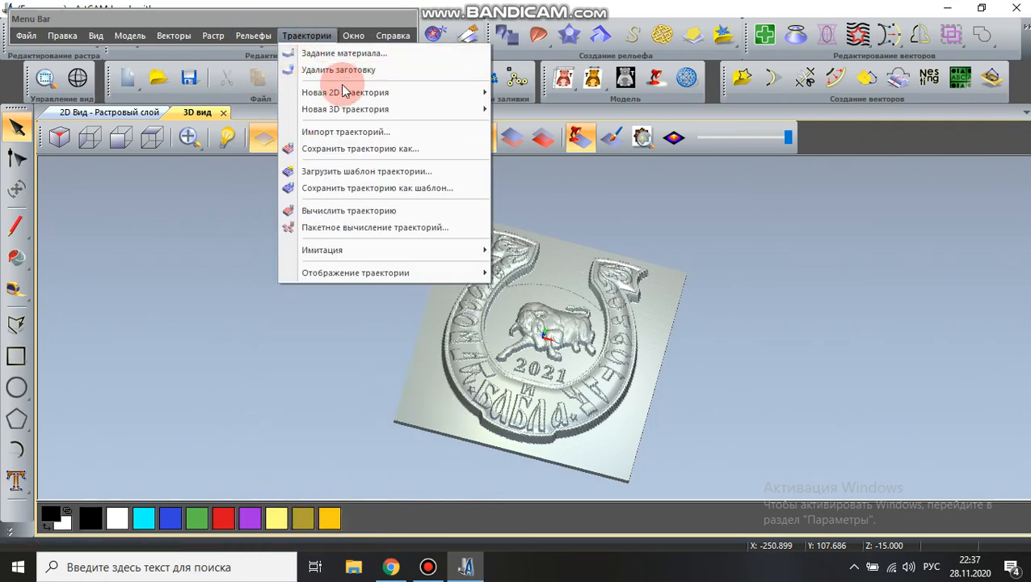
mouse_move(484, 92)
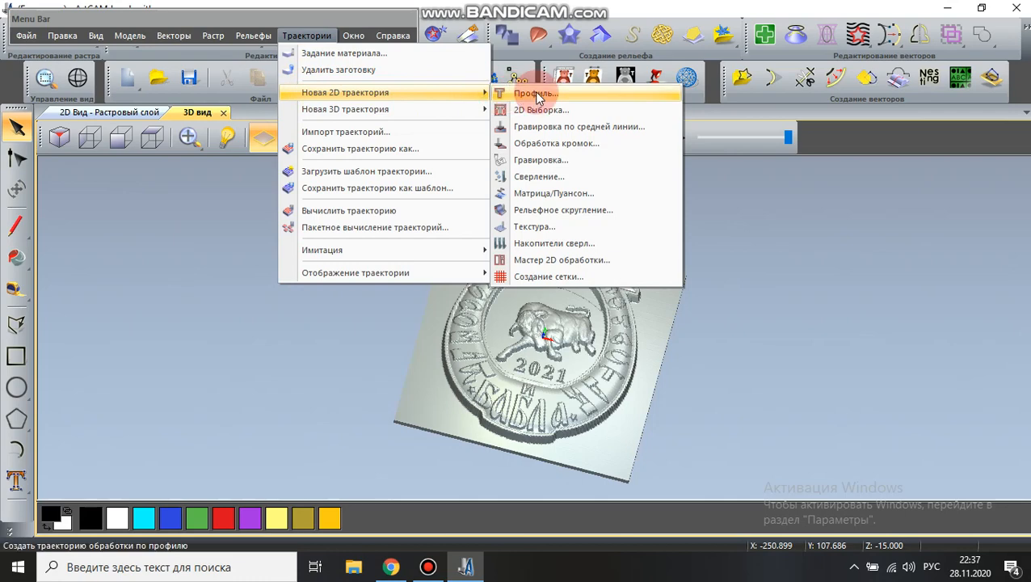
click(536, 95)
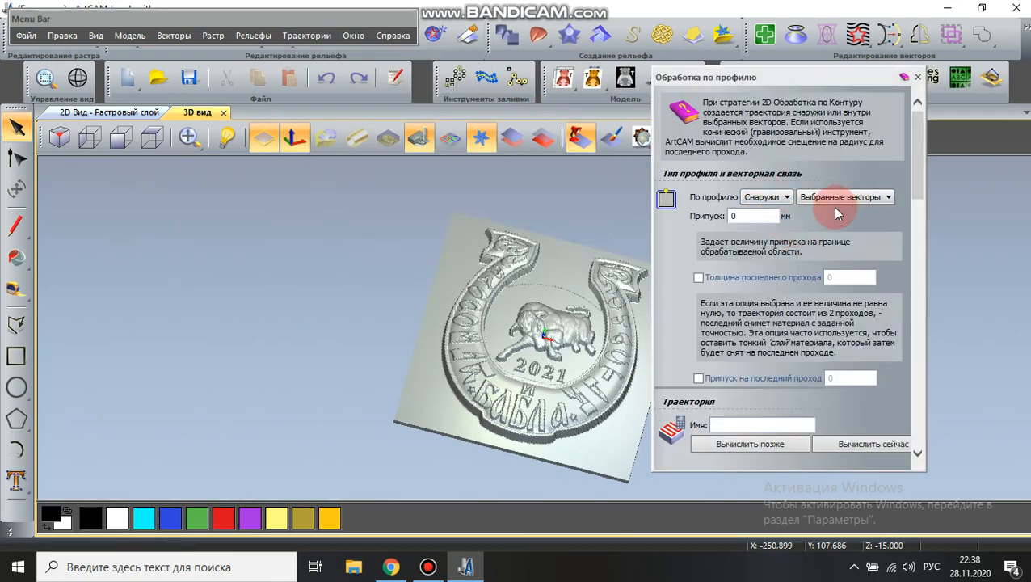
- Assign the "3мм концевая" end mill from the tool database as the profiling tool, accepting its existing parameters
scroll(784, 314, down, 3)
scroll(788, 303, down, 3)
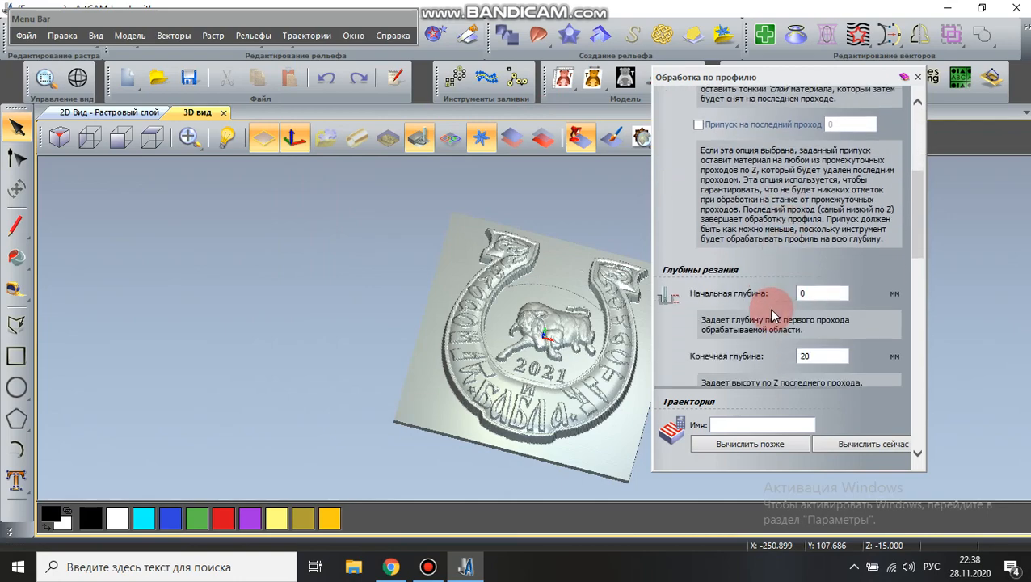
scroll(818, 266, down, 3)
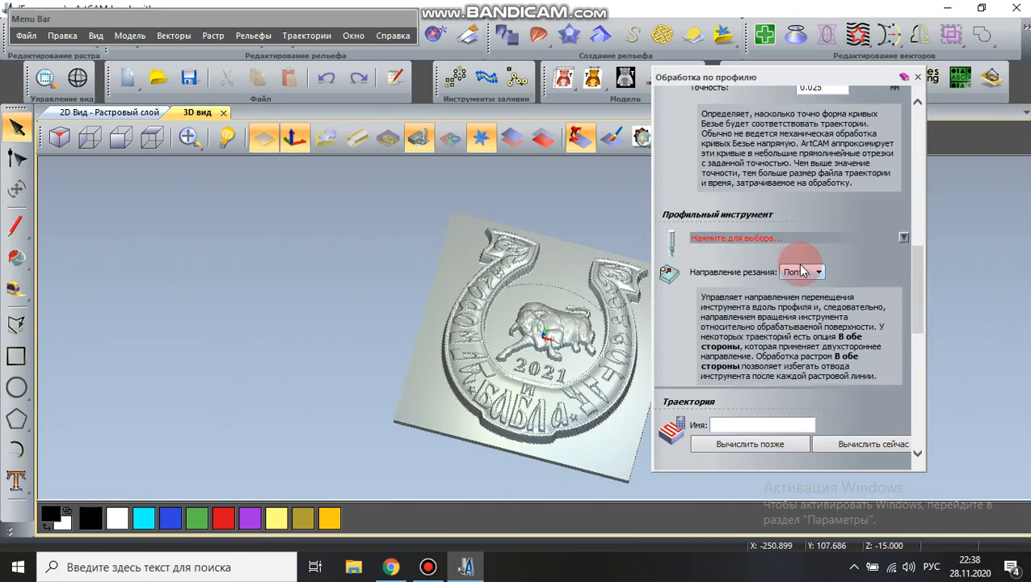
click(748, 245)
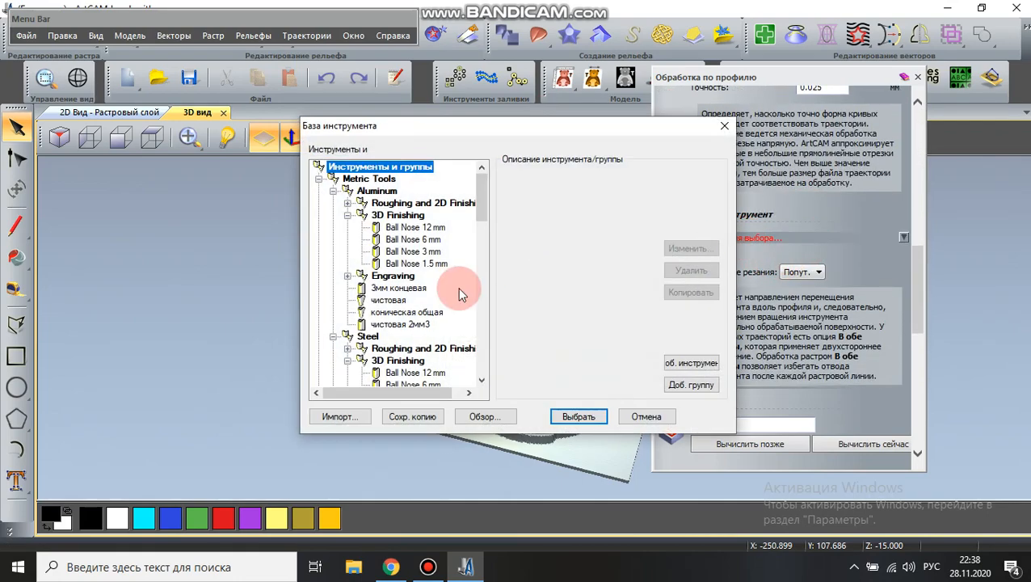
click(431, 288)
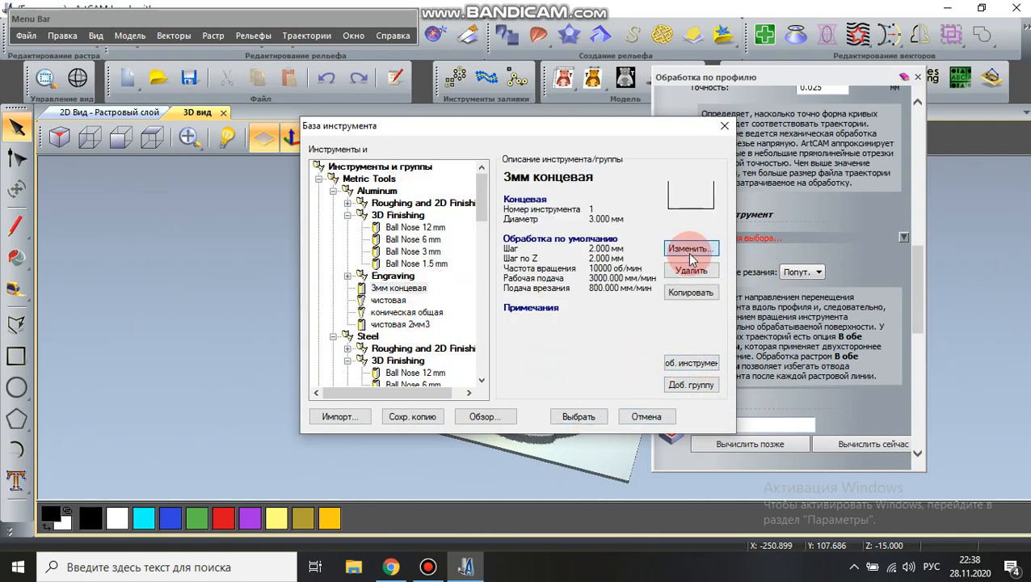
click(691, 254)
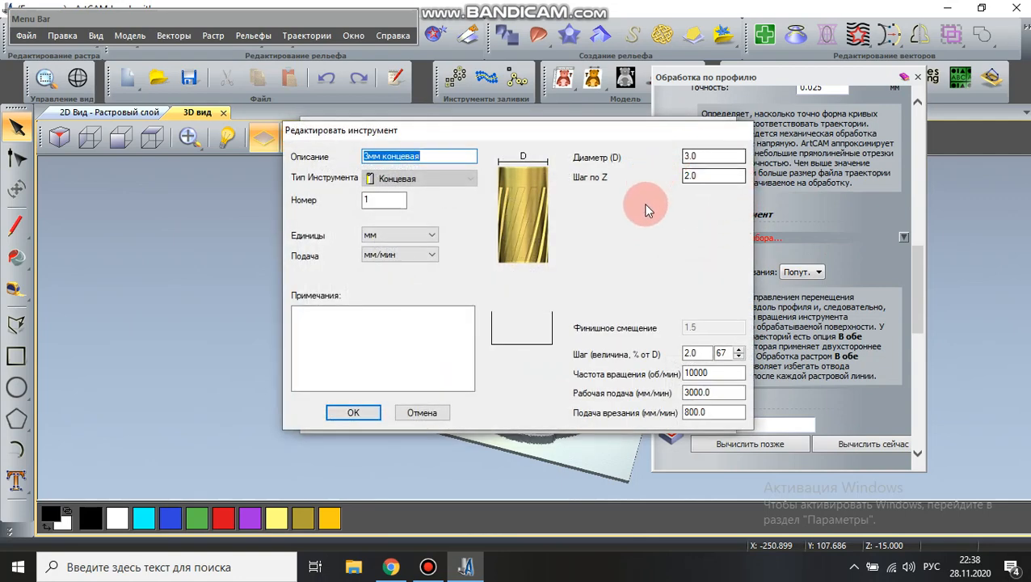
click(353, 413)
click(576, 417)
- Name the profile toolpath 88 and try to calculate it
click(761, 426)
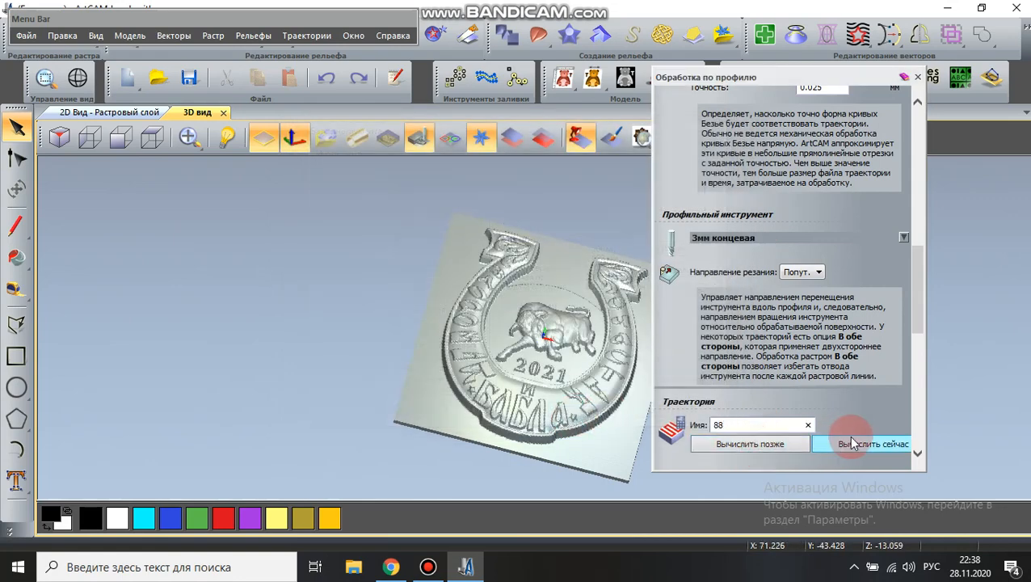
click(845, 444)
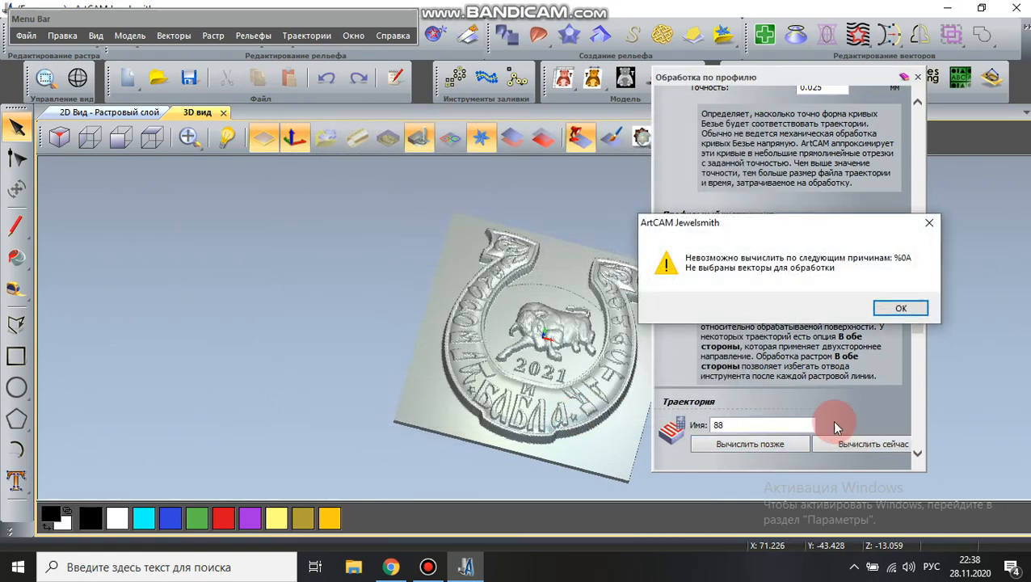
click(902, 308)
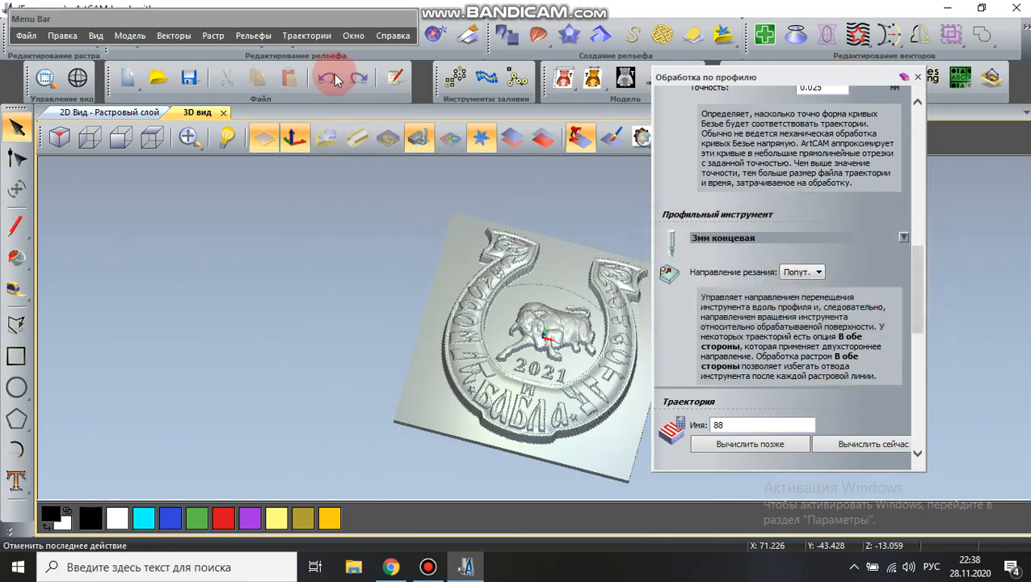
- Select the horseshoe's contour for machining, calculate profile toolpath 88, and close the profiling and transform settings
click(431, 36)
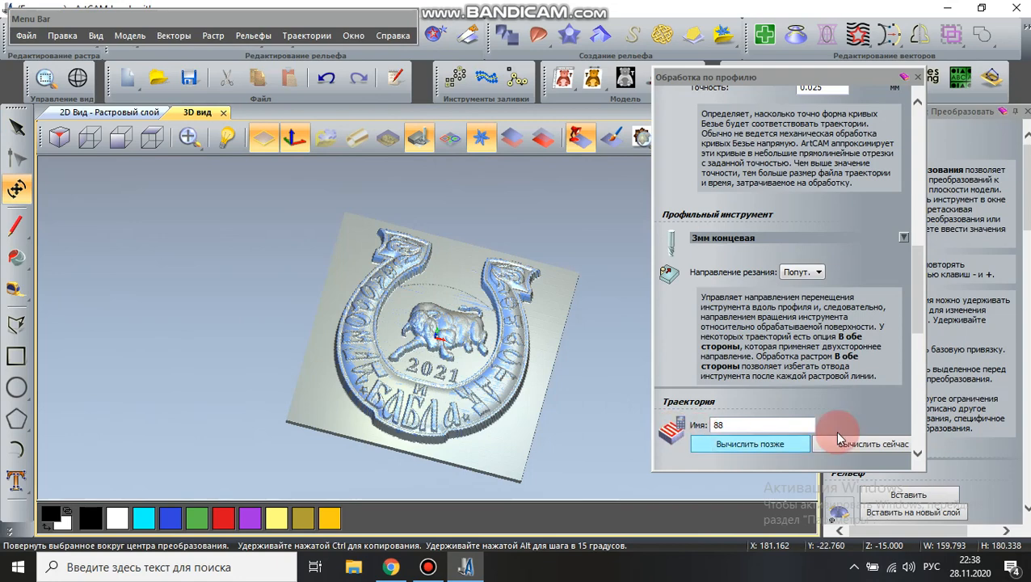
click(863, 444)
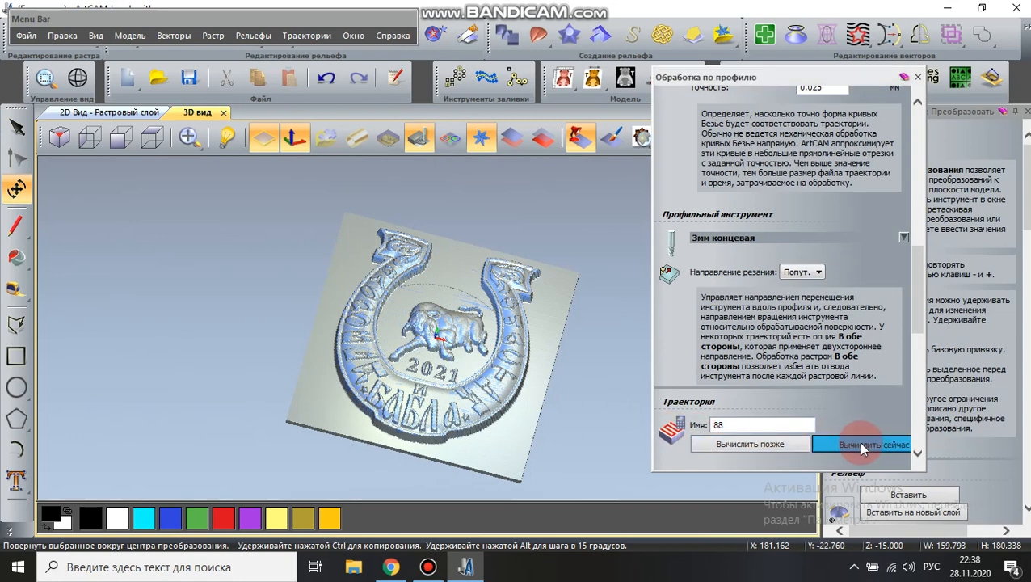
click(917, 77)
click(1026, 112)
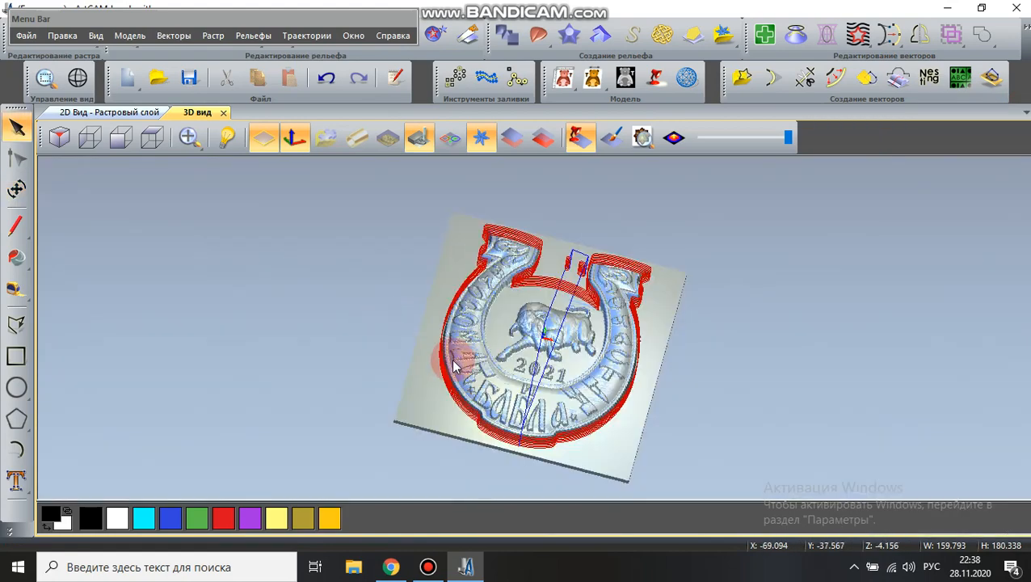
- Open the simulation control for the profile toolpath and run the cut at maximum speed to the next retract
mouse_move(453, 366)
mouse_down()
mouse_move(472, 356)
mouse_move(444, 355)
mouse_up()
click(322, 40)
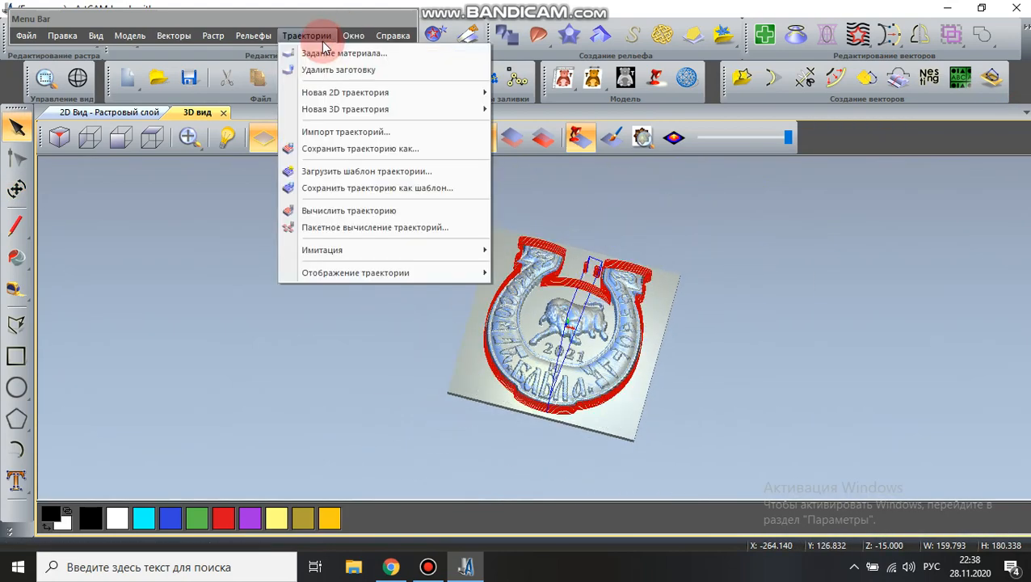
mouse_move(320, 249)
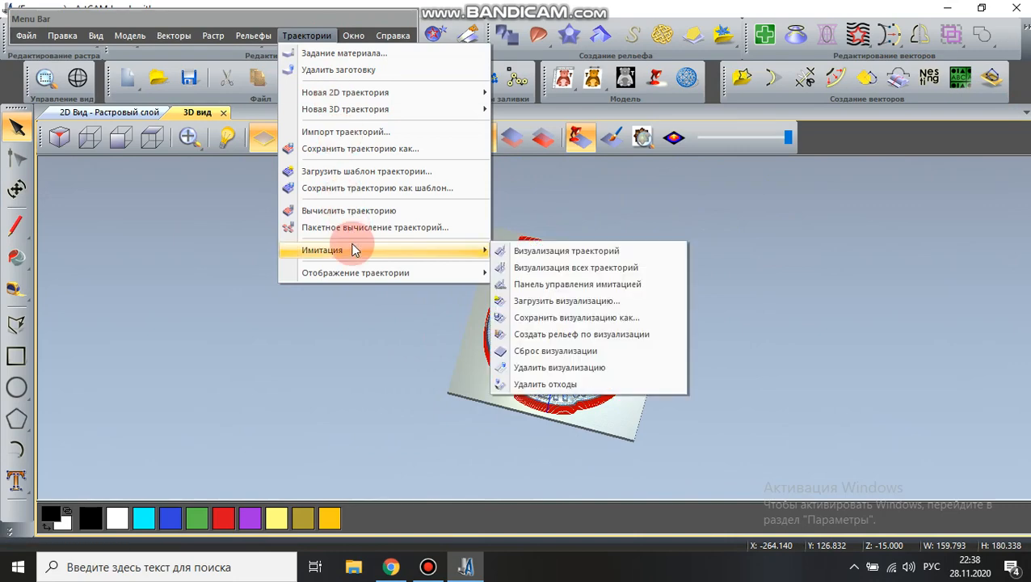
click(553, 285)
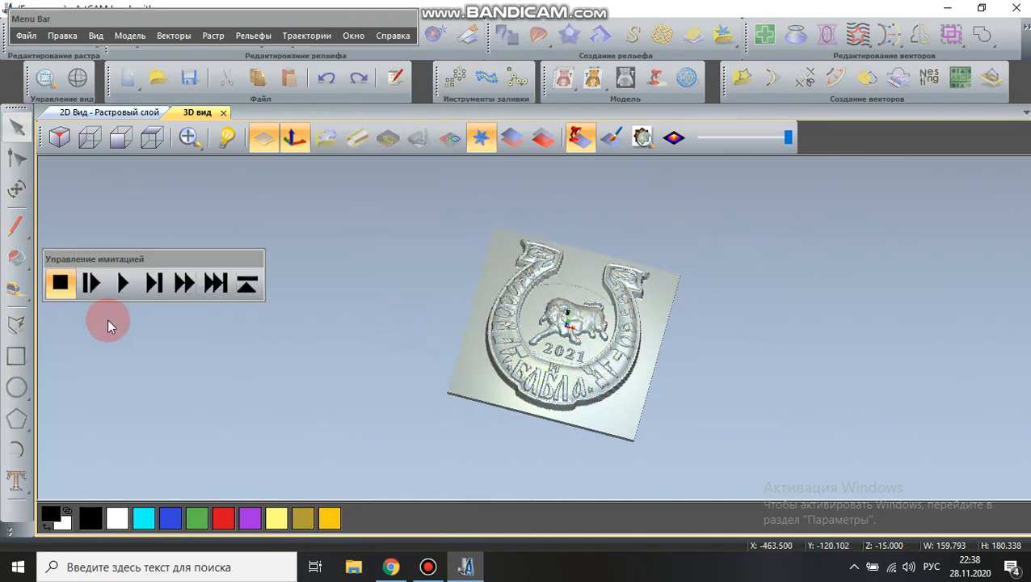
click(215, 282)
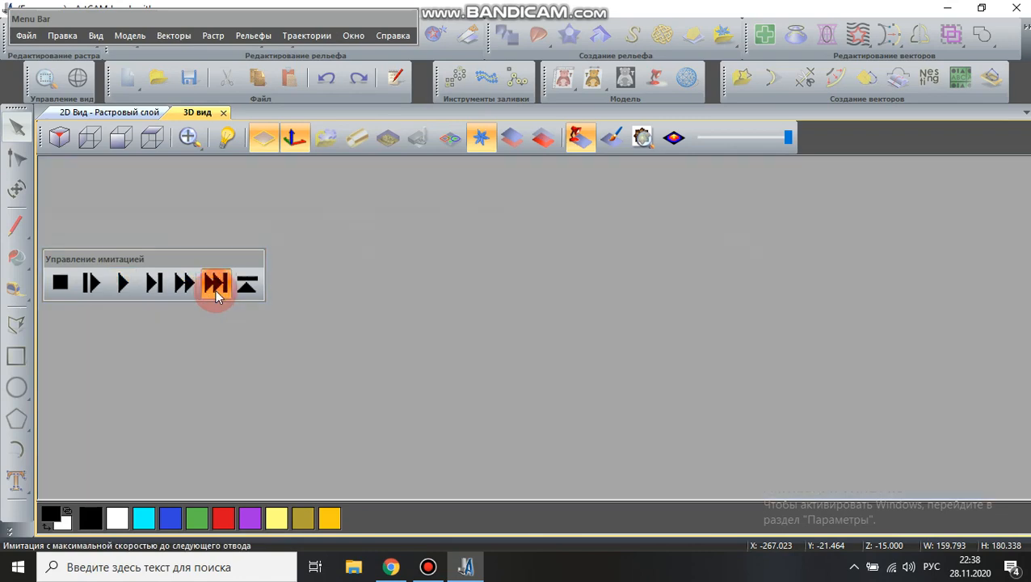
scroll(543, 269, down, 3)
drag(543, 341, 524, 354)
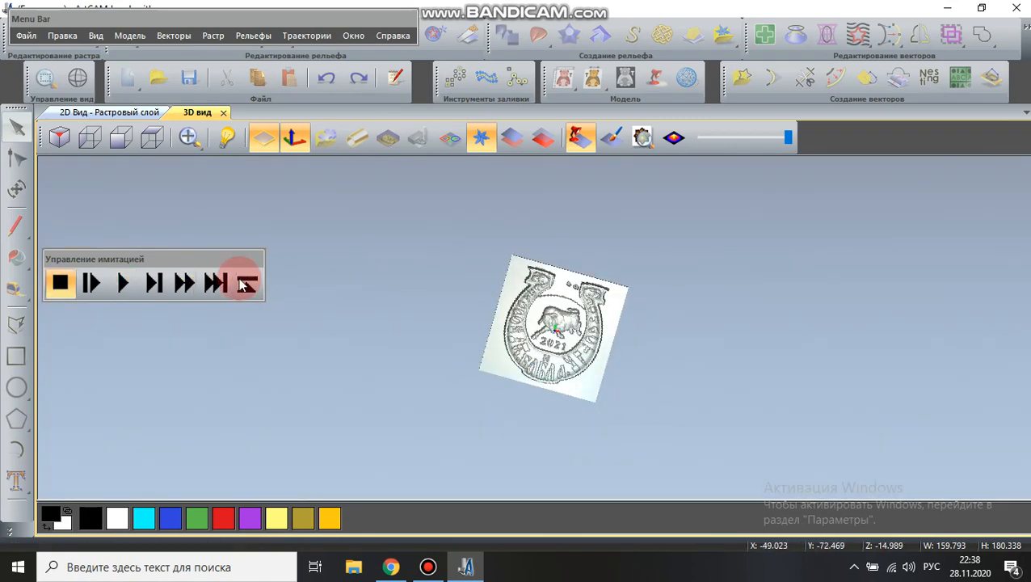
- Continue the profile simulation at normal and high speed, following the cutter around the horseshoe's outline
click(135, 295)
scroll(565, 317, up, 3)
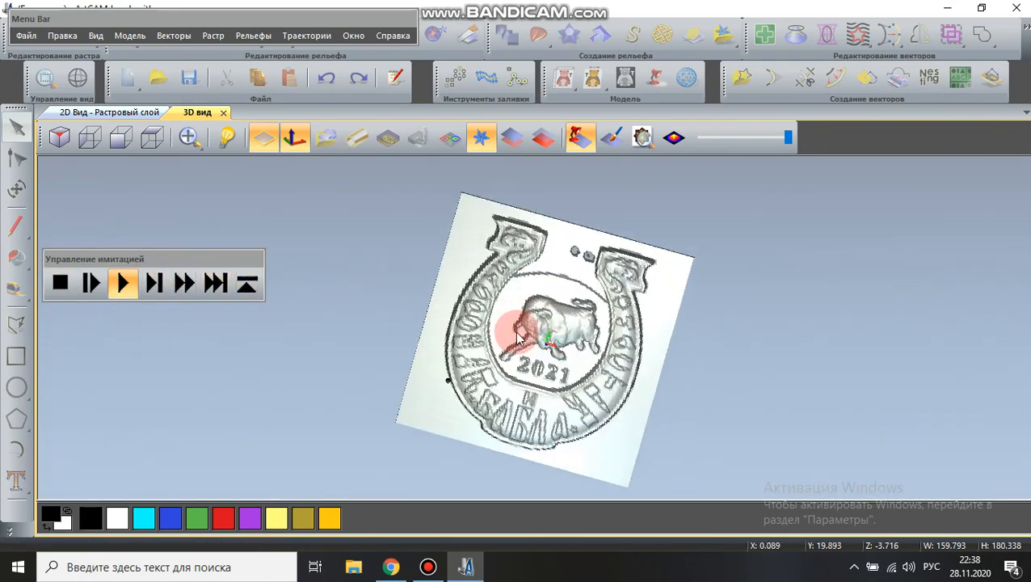
drag(508, 357, 522, 278)
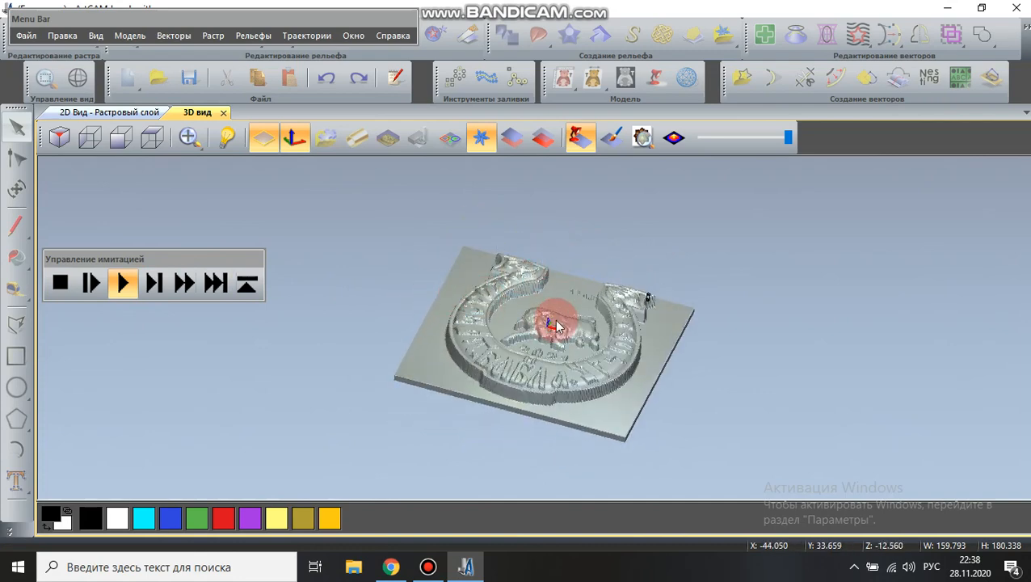
click(185, 285)
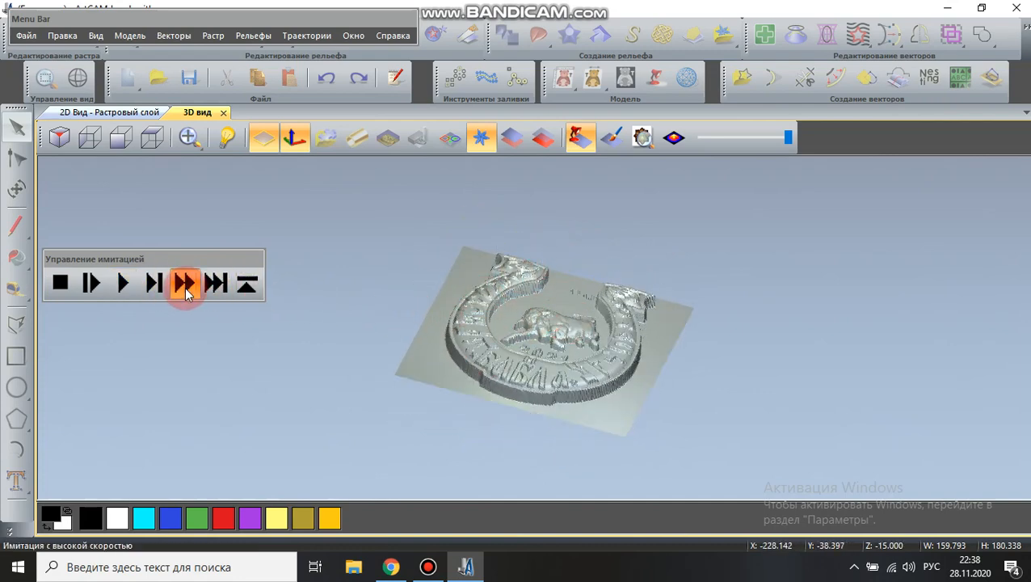
drag(540, 415, 502, 442)
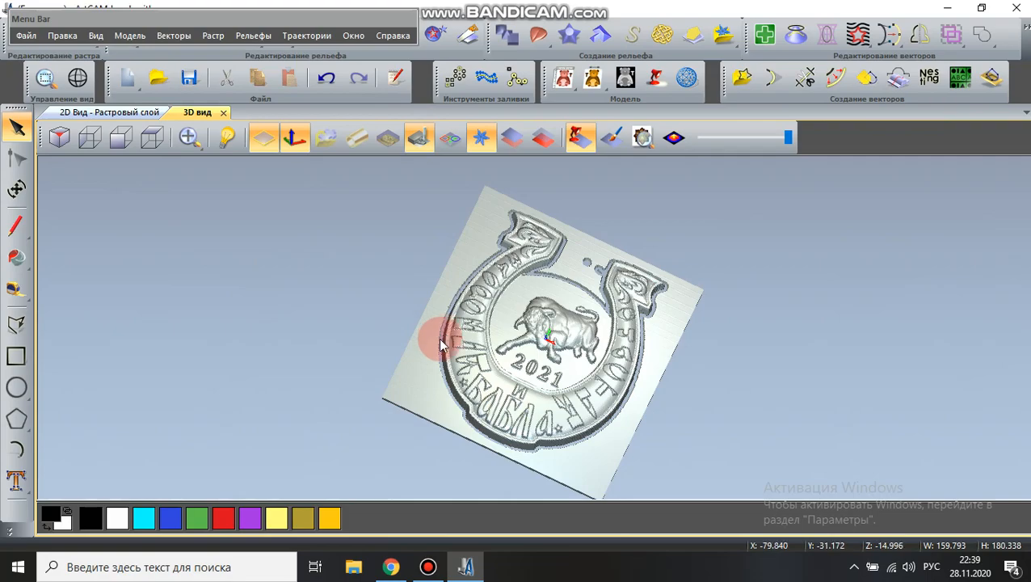
- Examine the profile cut along the horseshoe's outer edge up close and the whole simulated part at an angle
scroll(441, 344, up, 6)
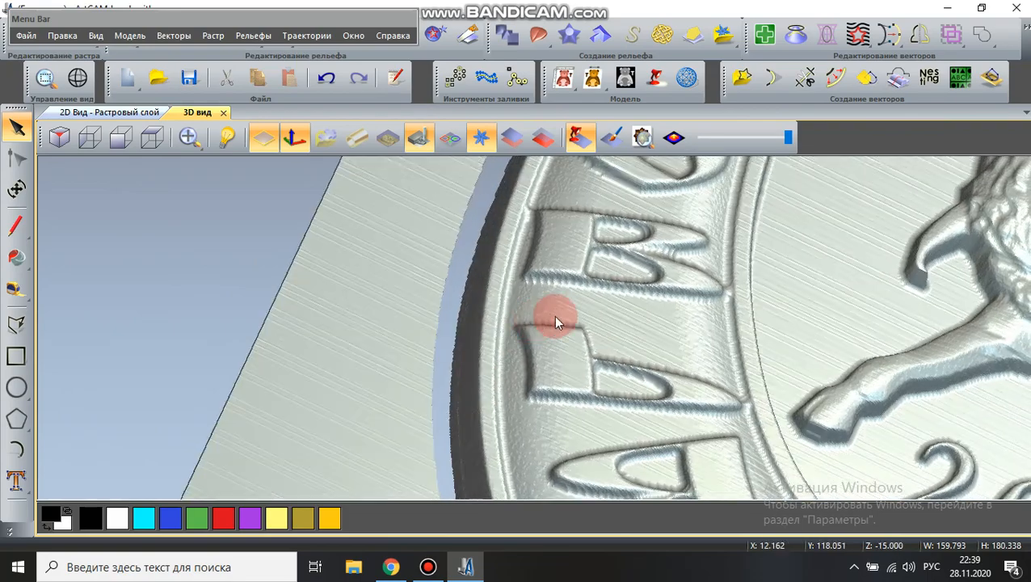
drag(555, 322, 507, 334)
scroll(554, 367, down, 7)
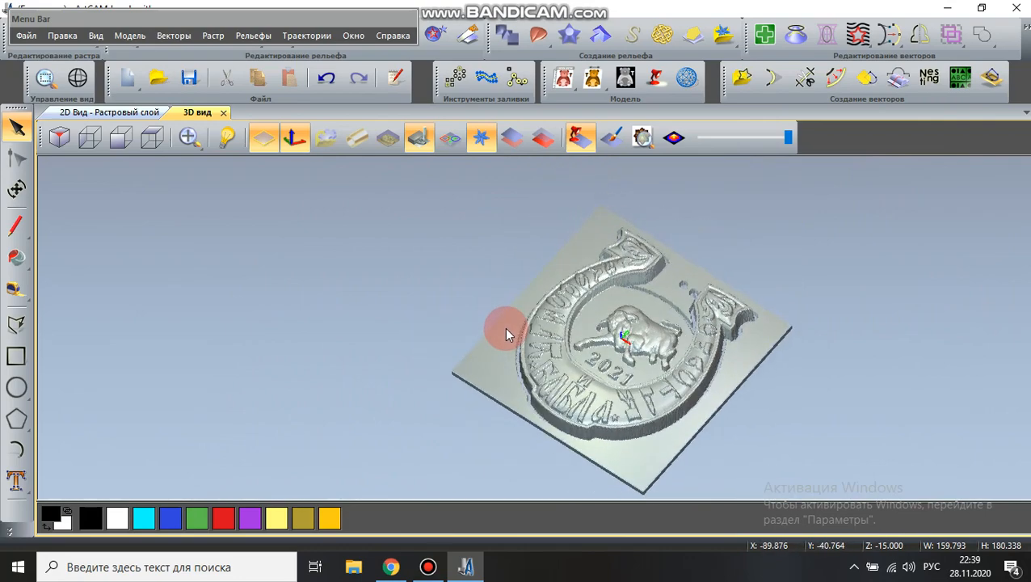